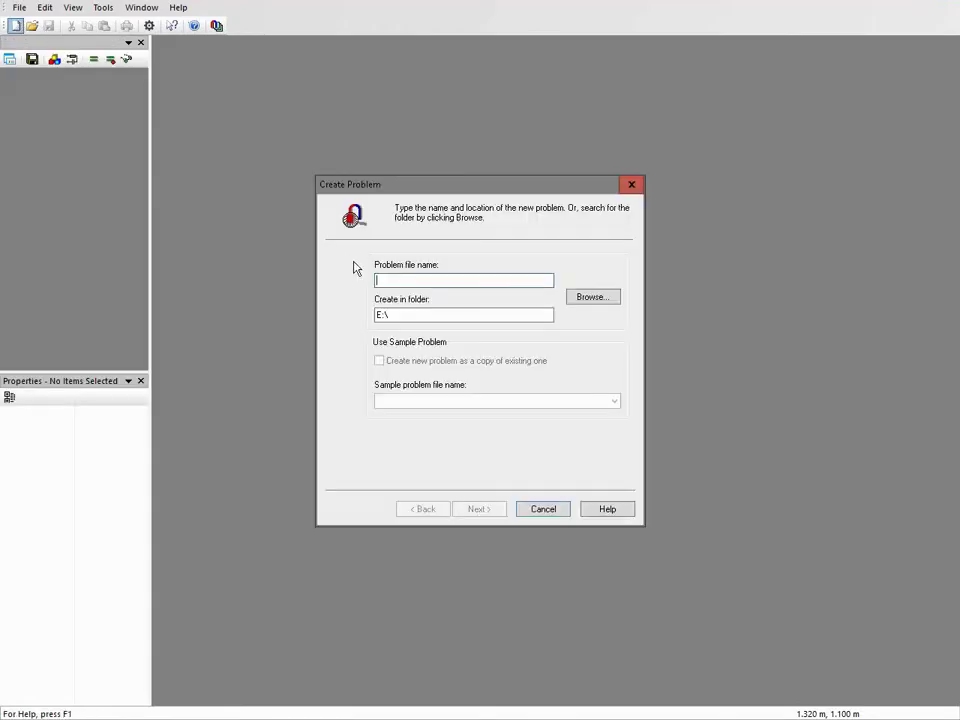
Create the plane-parallel Magnetostatics problem Ampere_force with the default 1 m model depth.
text(Am)
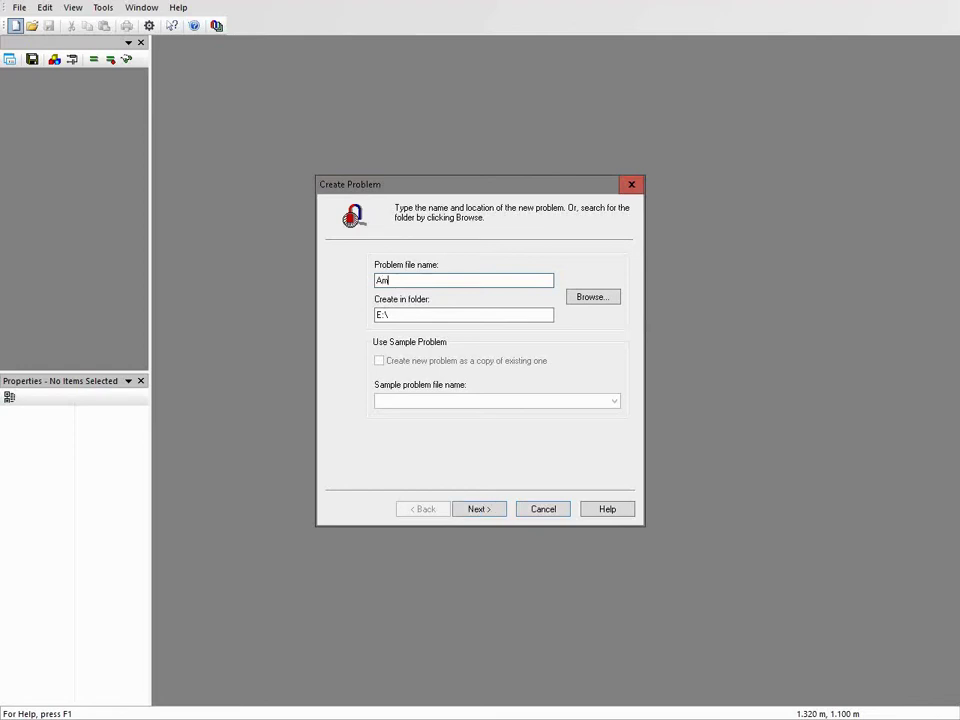
text(pere_force)
click(481, 512)
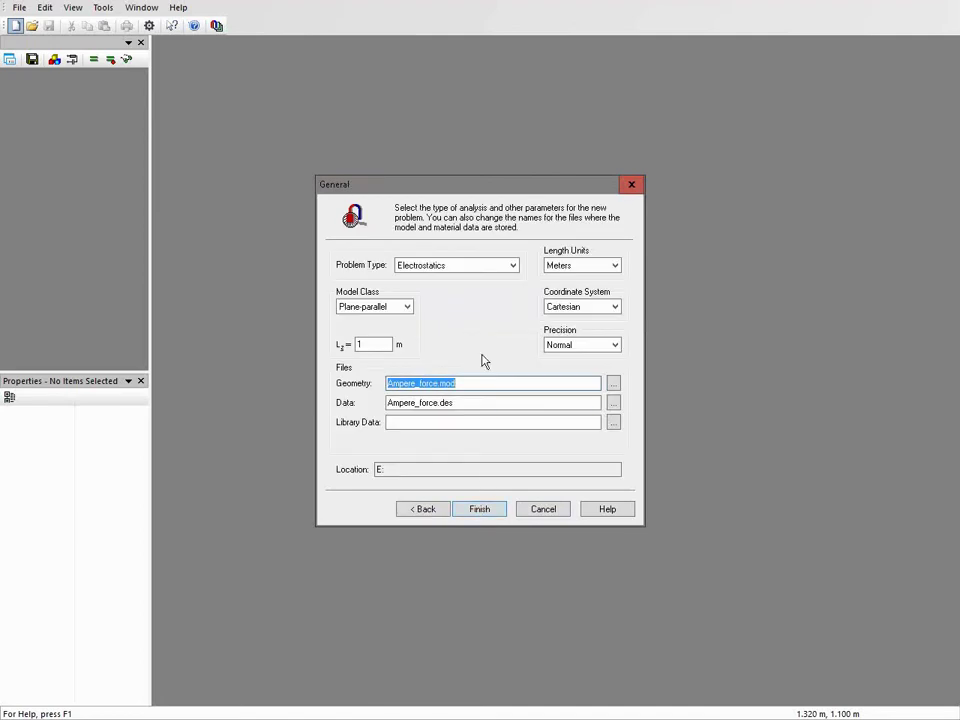
click(512, 268)
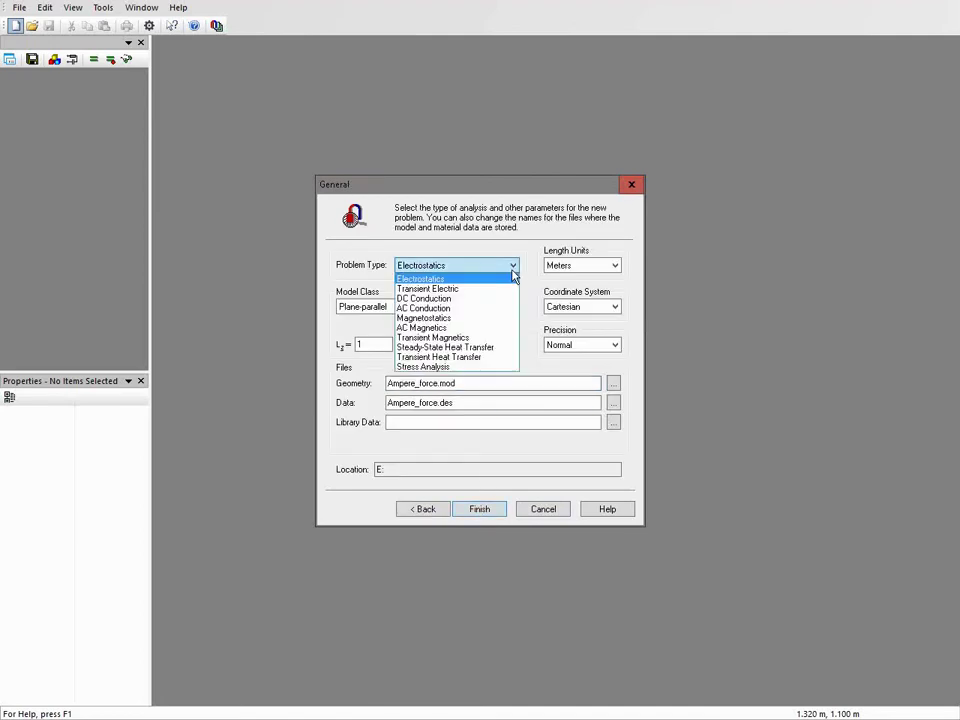
click(461, 327)
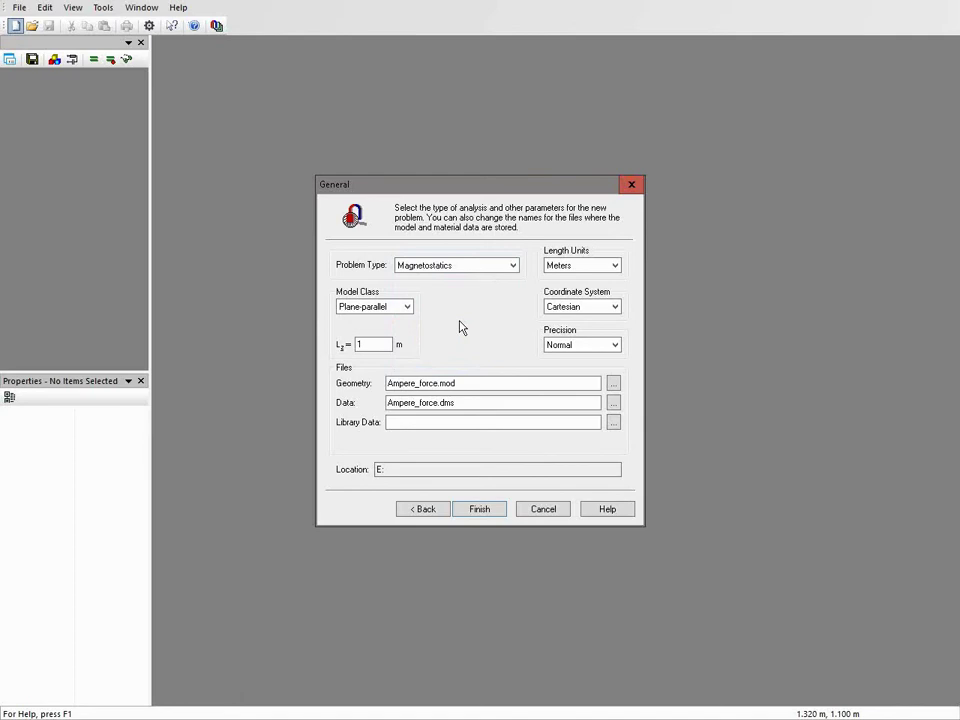
click(365, 344)
click(480, 509)
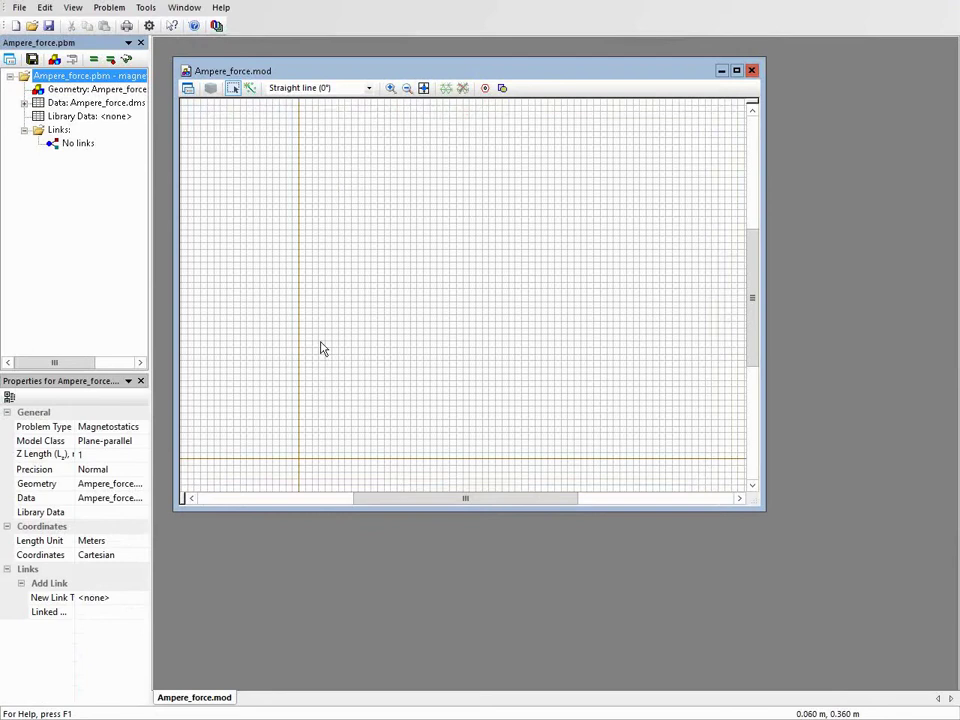
Reopen the Ampere_force geometry and place the first wire vertex on the horizontal axis.
click(751, 70)
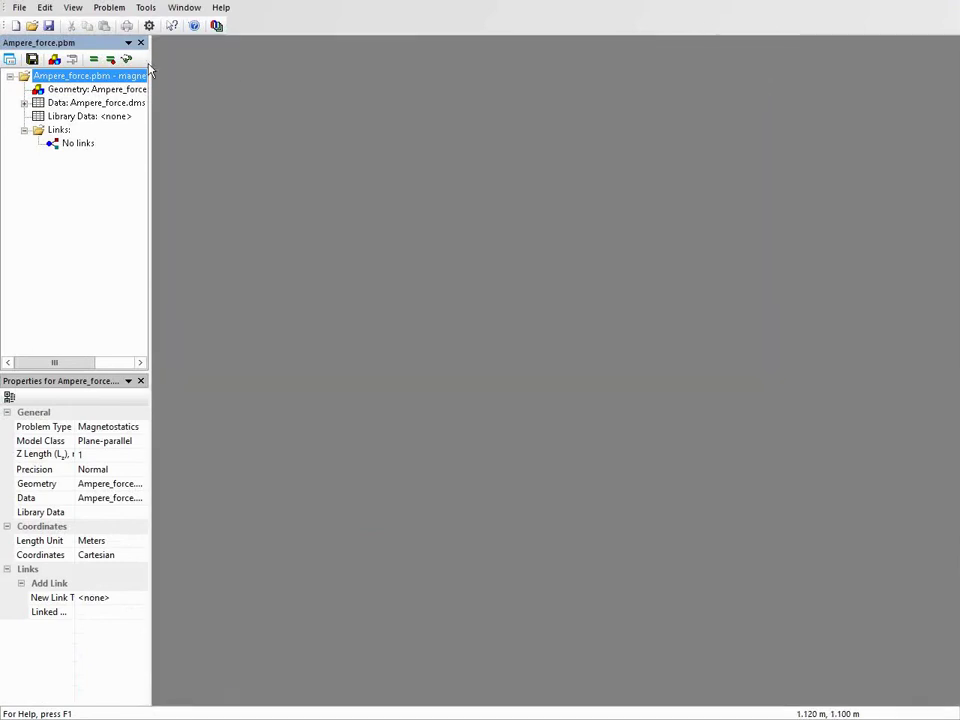
click(54, 62)
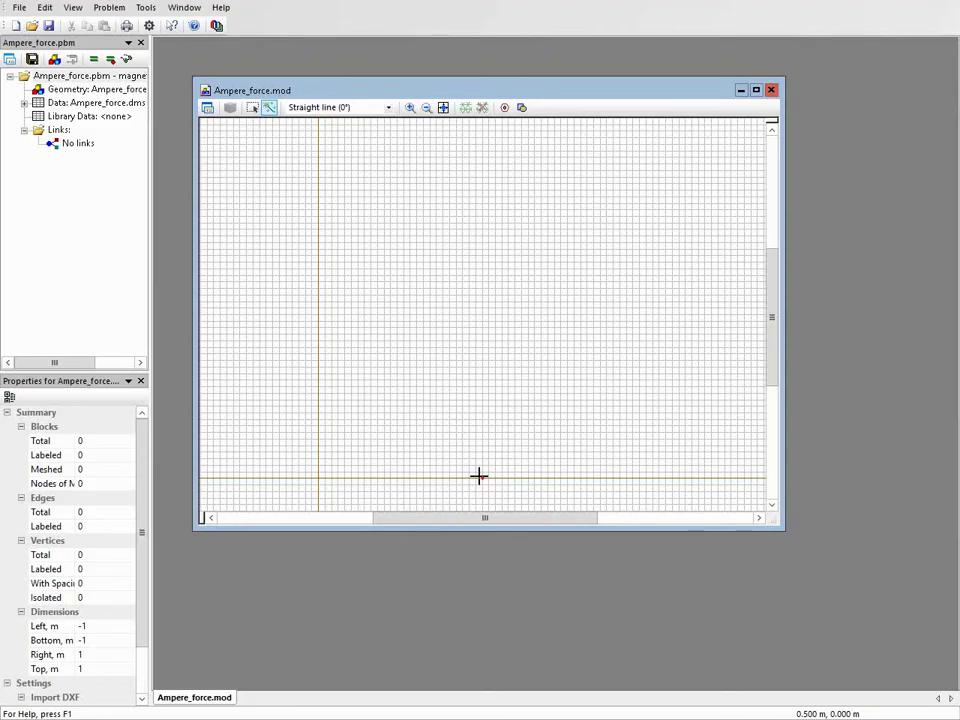
click(480, 477)
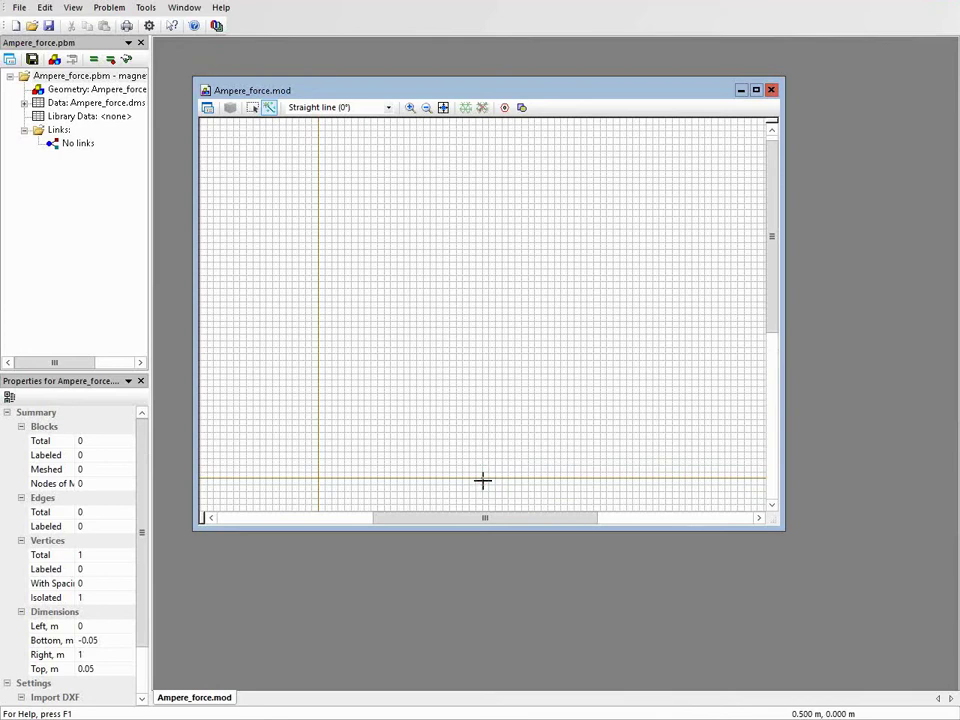
Add the second wire vertex at (-0.5, 0), 1 m from the first, and maximize the model window.
click(207, 517)
click(207, 517)
click(207, 517)
click(210, 518)
click(210, 518)
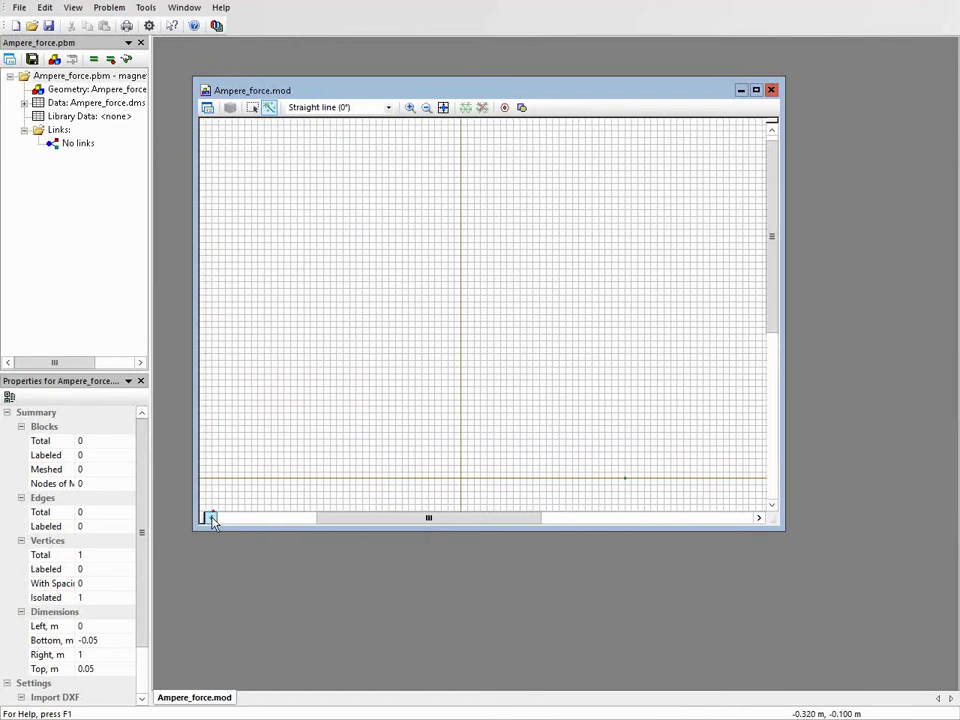
click(210, 518)
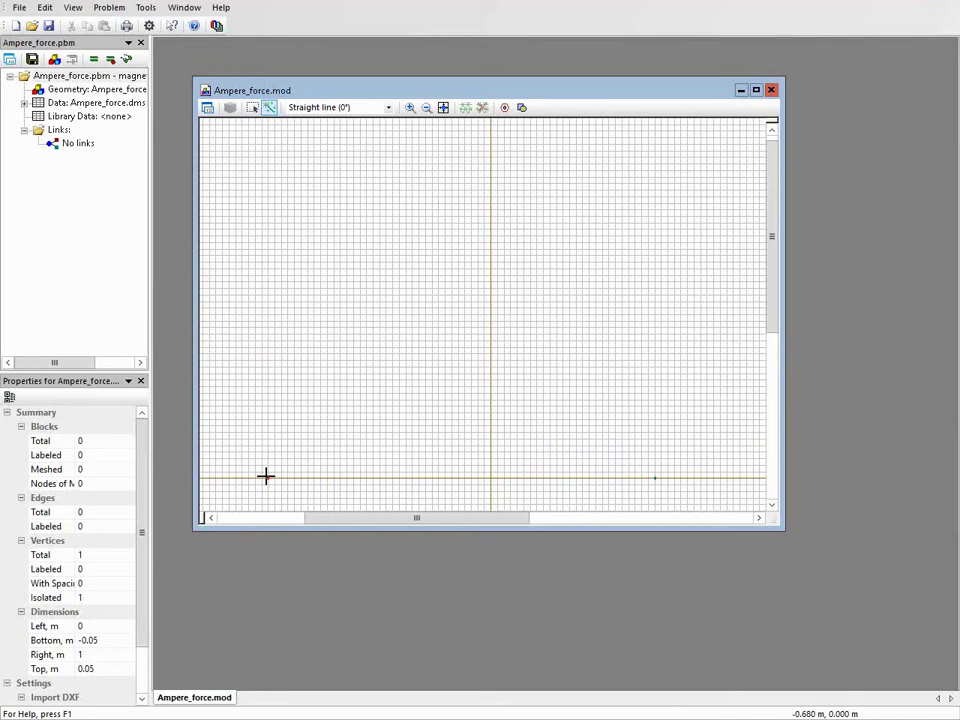
click(322, 477)
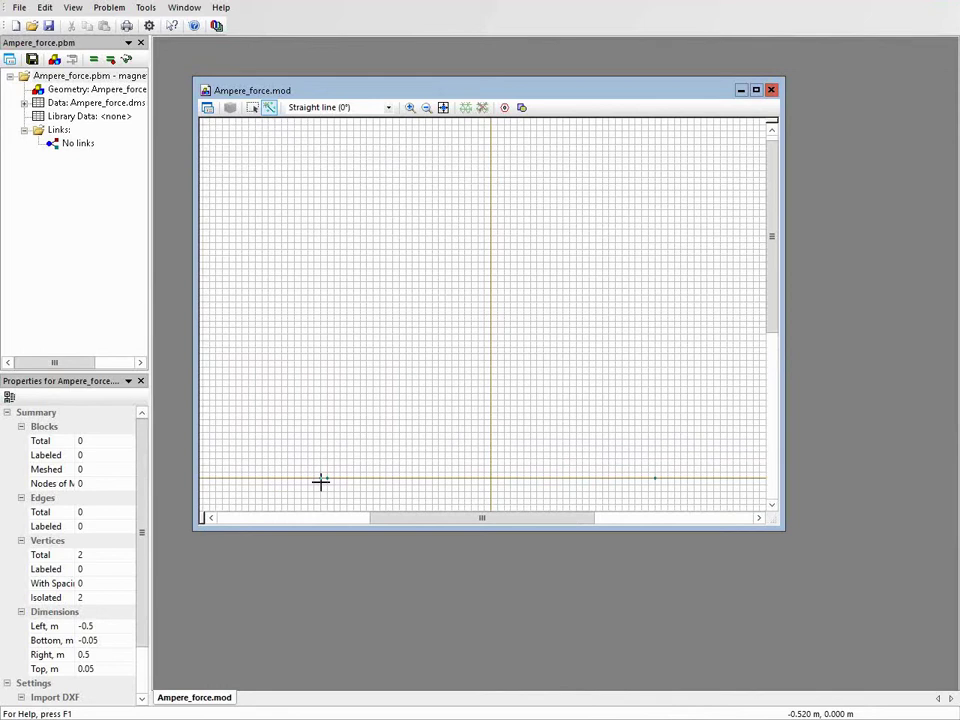
click(757, 90)
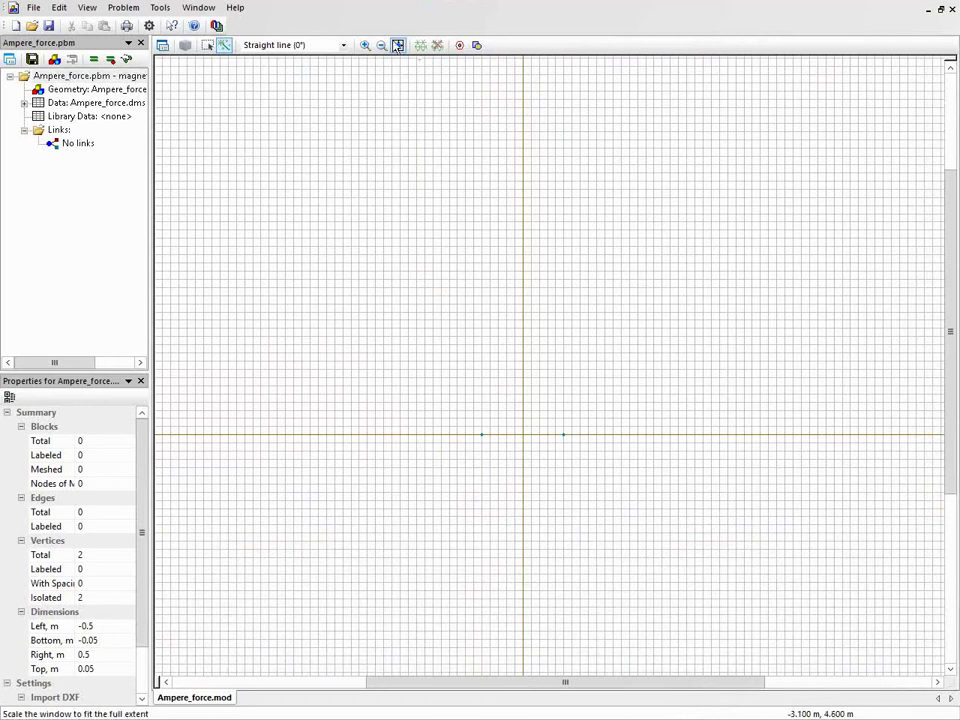
Draw a 56 m radius circle around both wire points from two 180° half arcs.
click(349, 46)
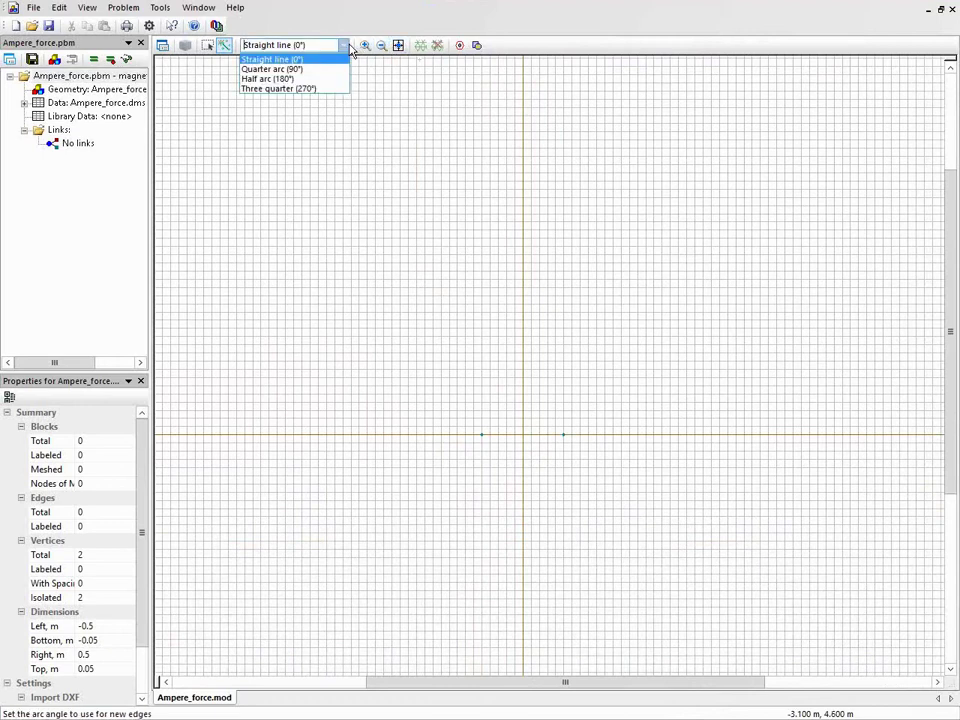
click(311, 79)
click(382, 50)
click(382, 50)
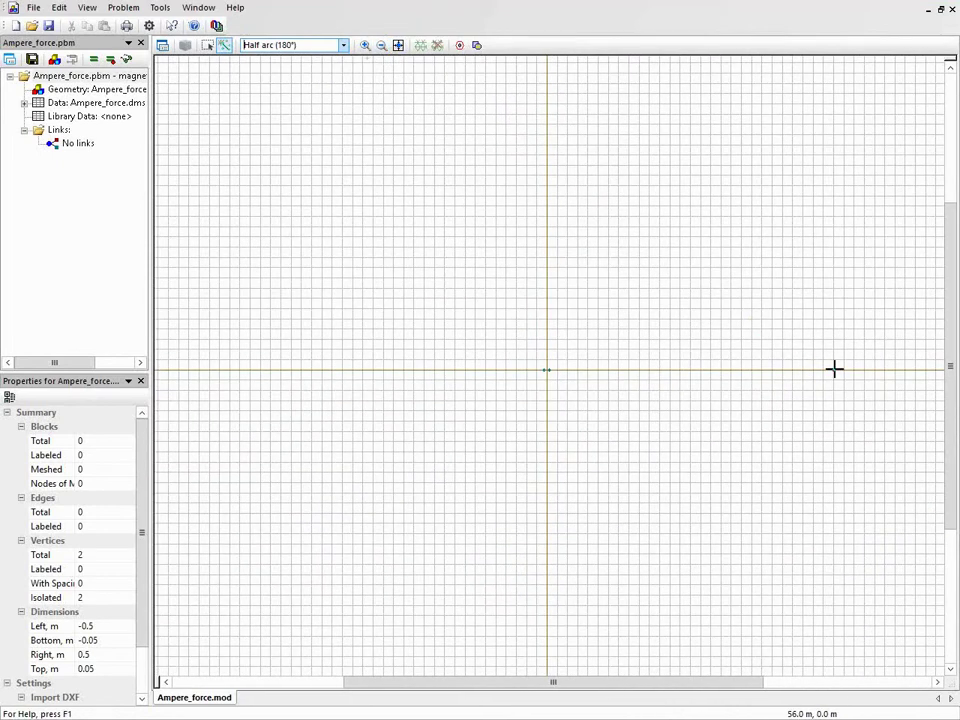
mouse_move(834, 369)
mouse_down()
mouse_move(291, 377)
mouse_move(259, 369)
mouse_move(786, 379)
mouse_move(834, 370)
mouse_up()
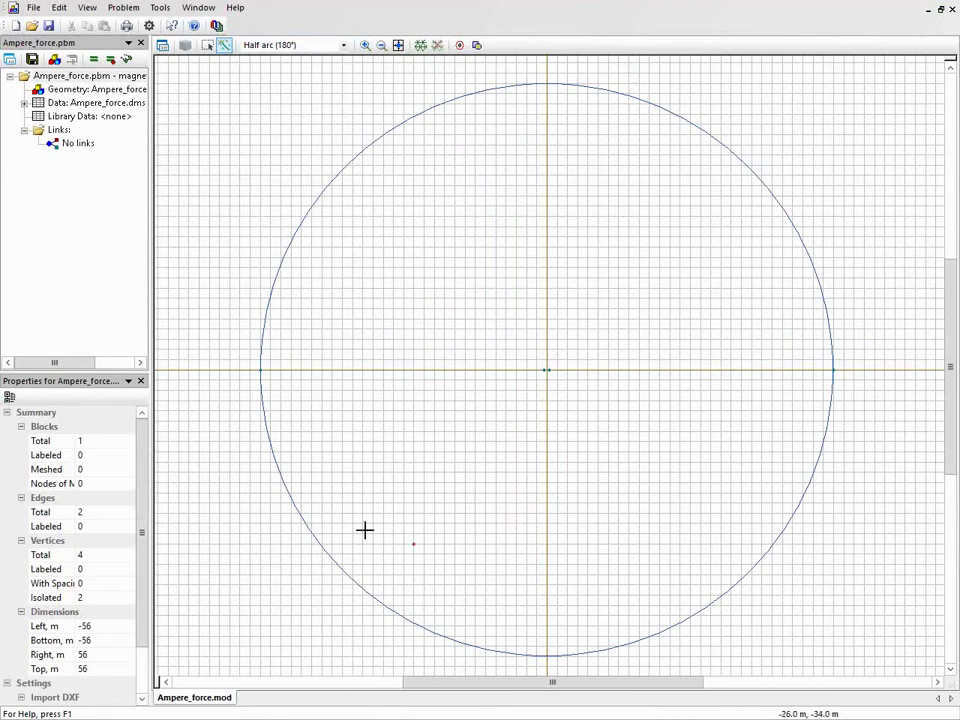
click(211, 48)
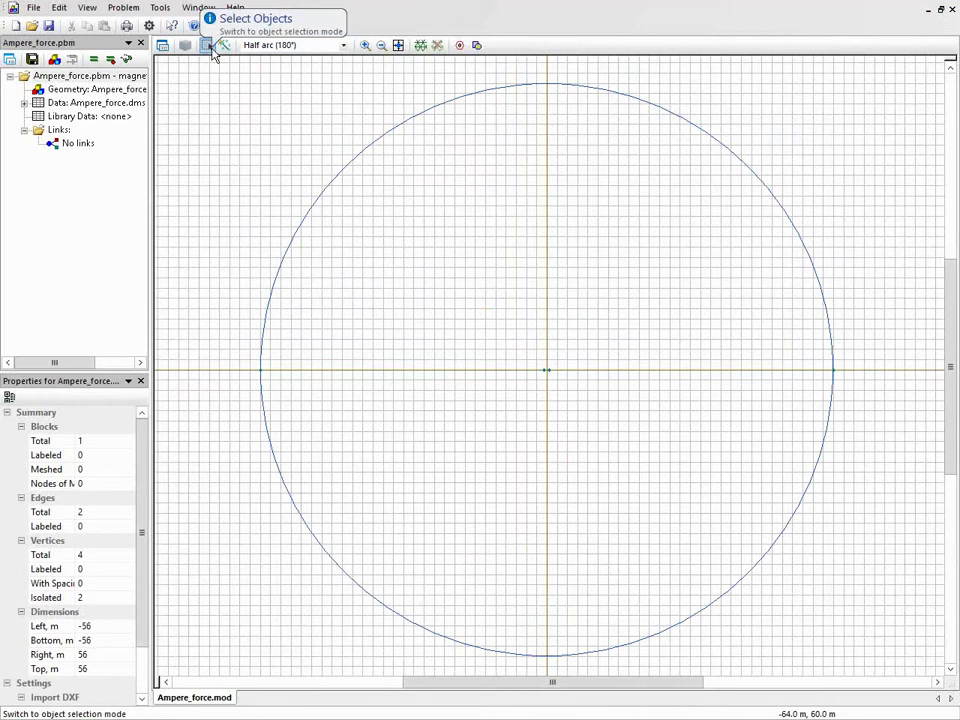
Label the circular block as air.
click(459, 186)
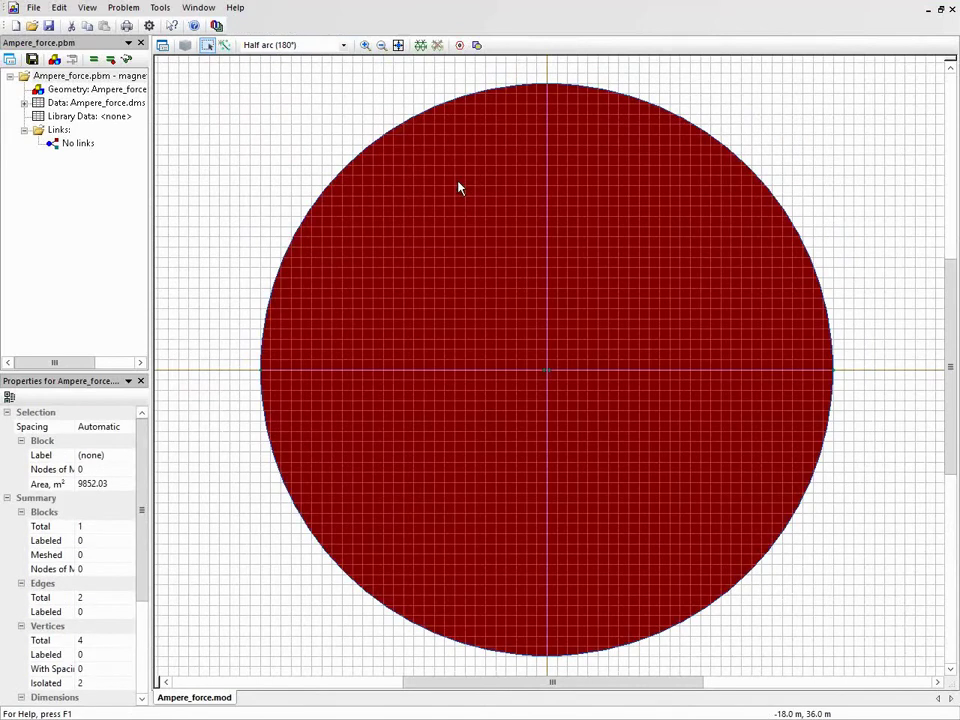
click(162, 46)
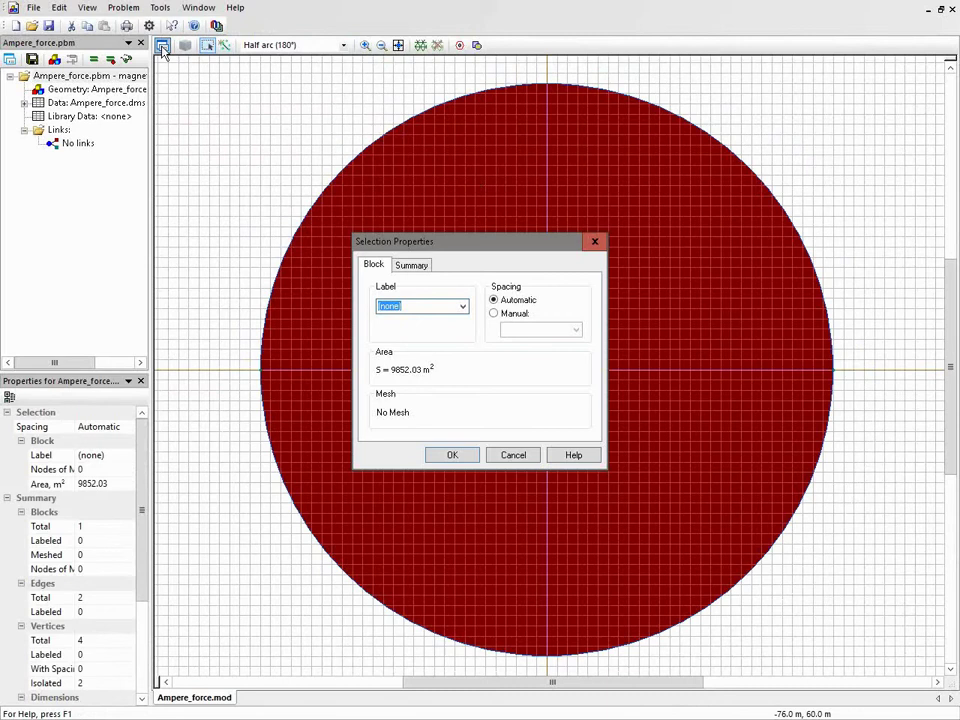
text(air)
key(Return)
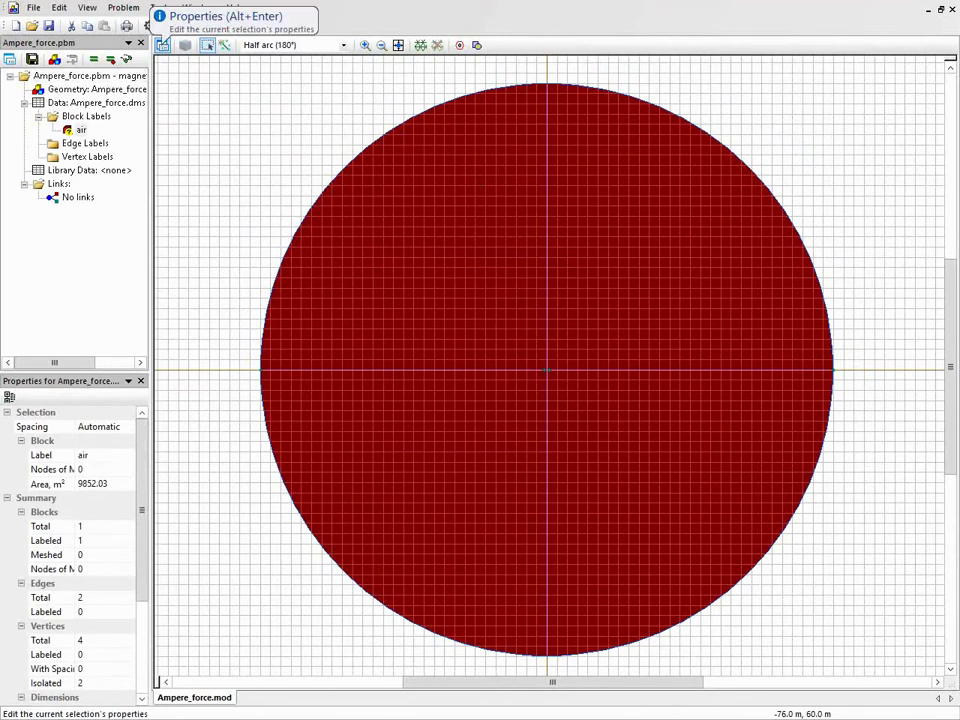
Label both outer arc edges as boundary.
click(406, 125)
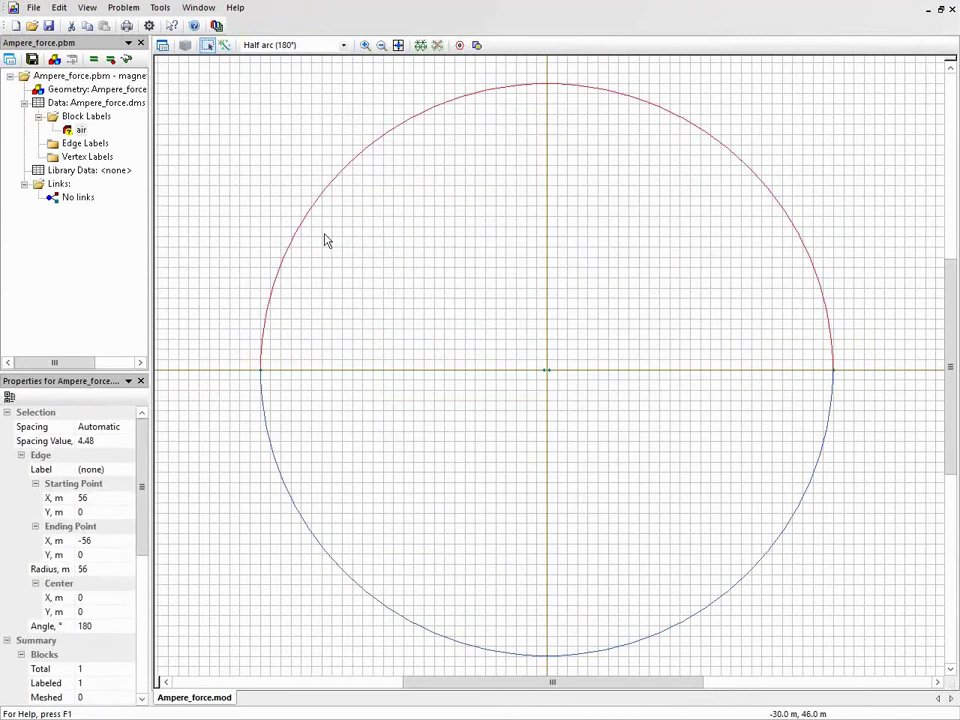
click(264, 406)
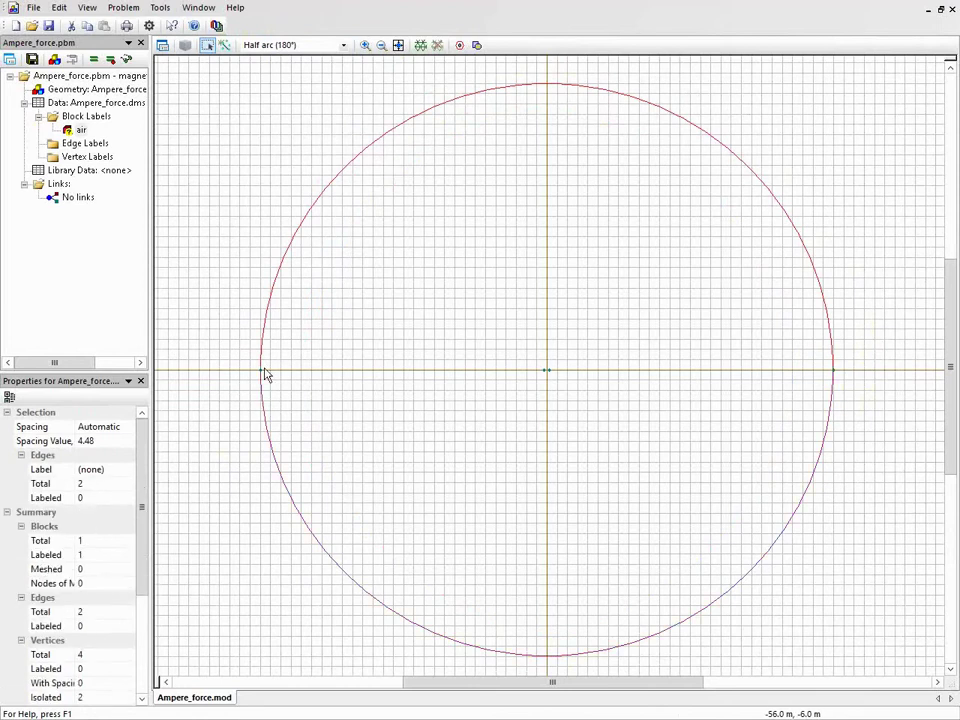
click(166, 49)
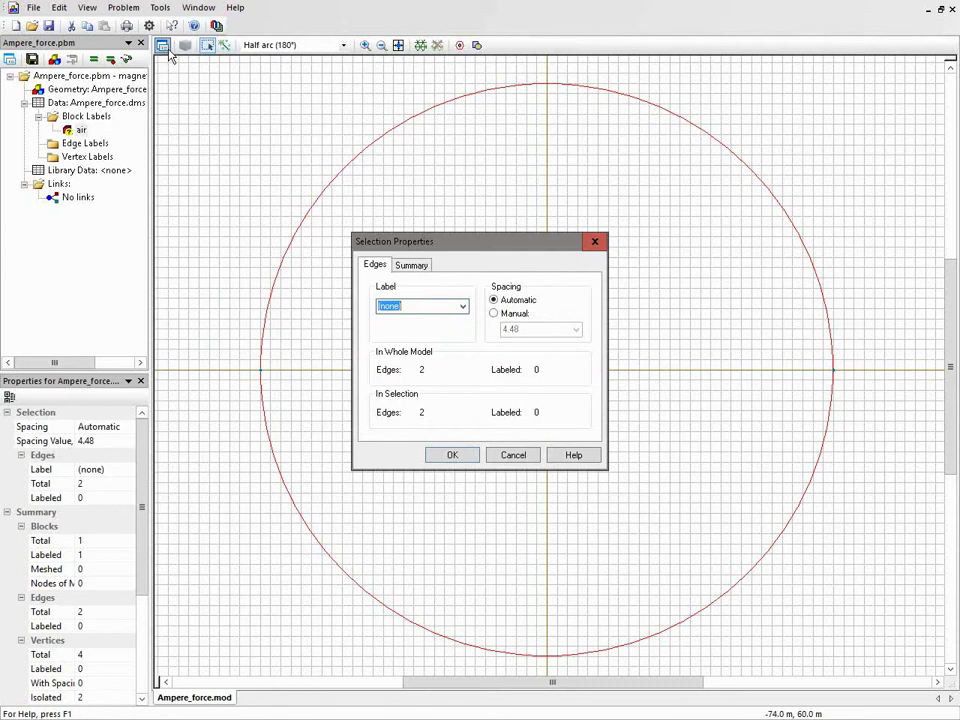
text(boundary)
key(Return)
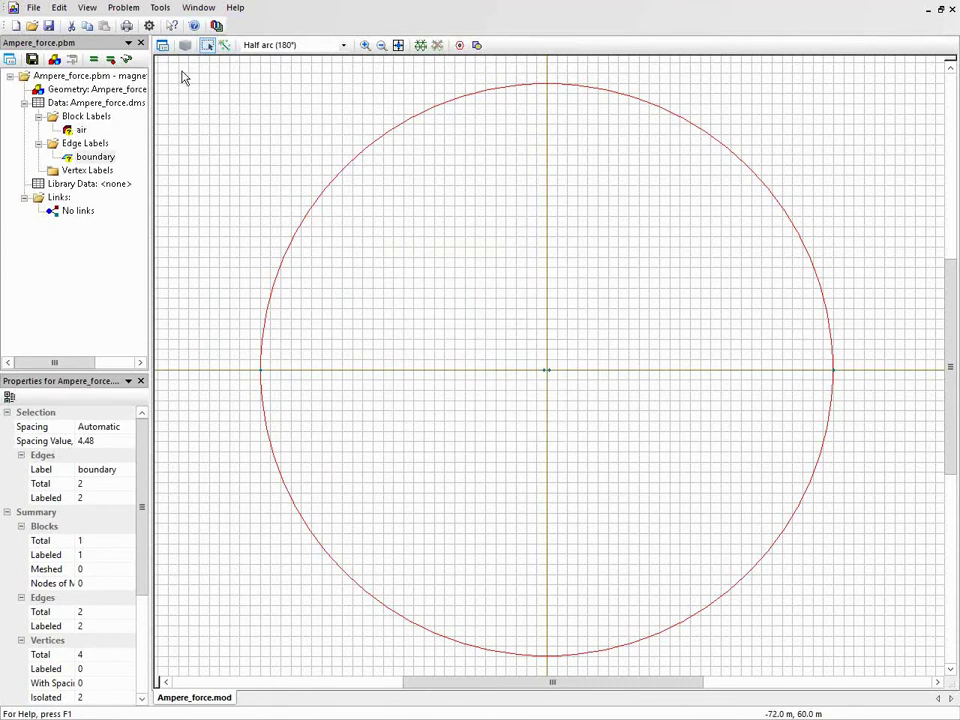
Label the wire vertex at (-0.5, 0) as I - and the one at (0.5, 0) as I +.
click(546, 374)
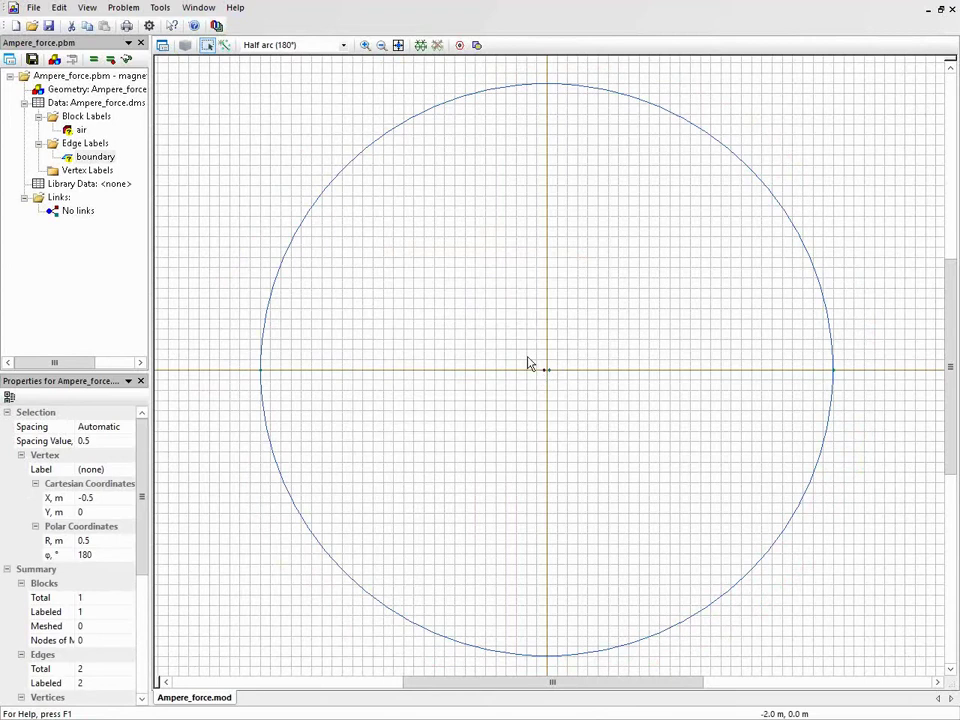
click(162, 46)
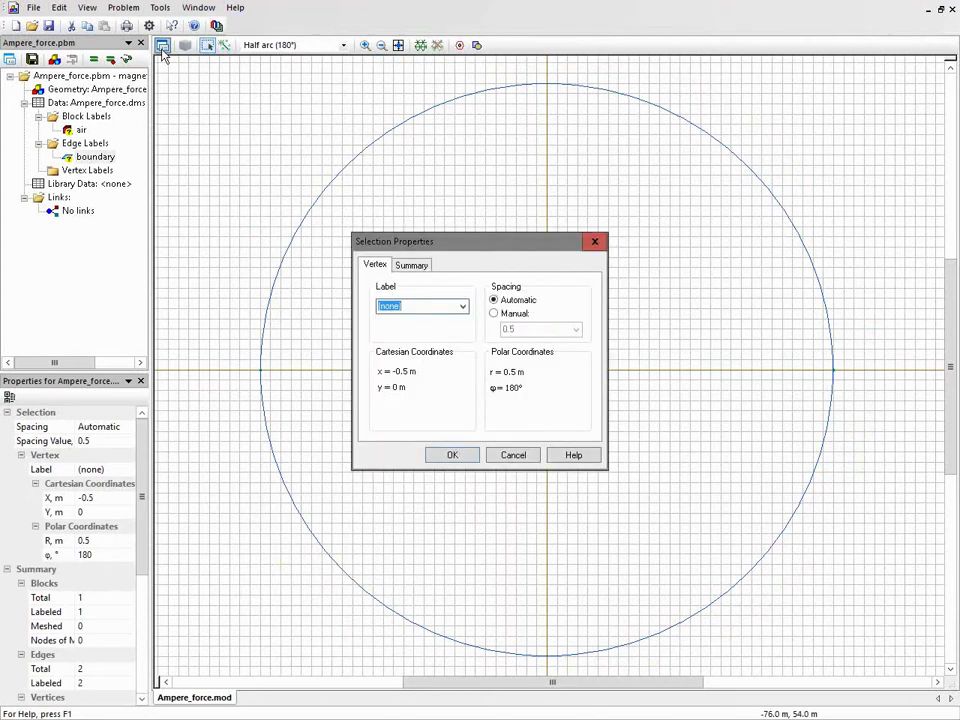
text(I-)
click(452, 455)
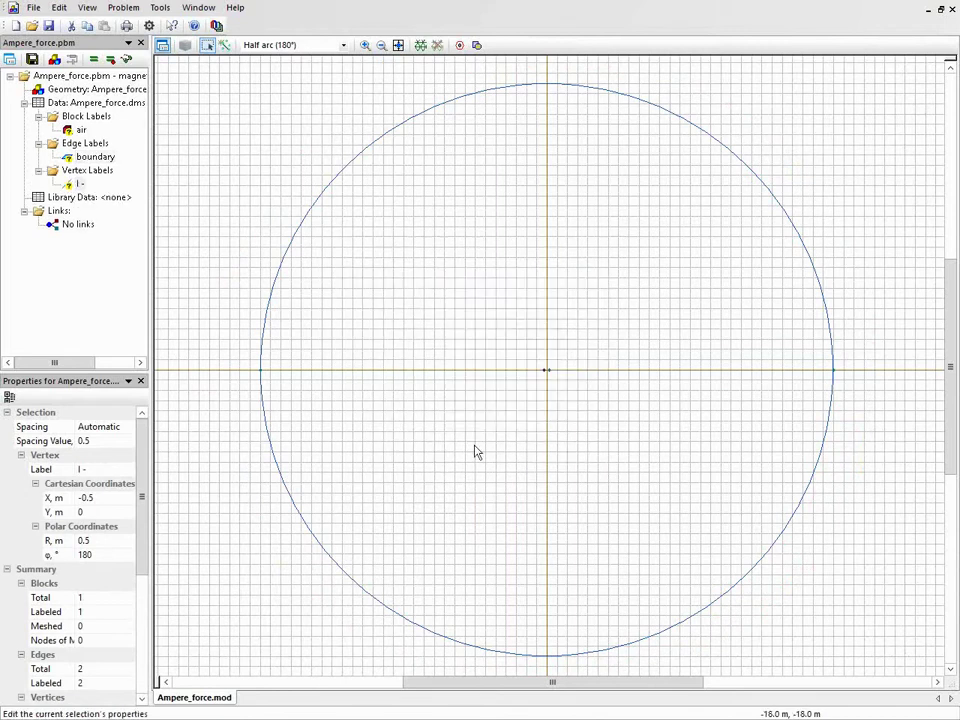
click(552, 376)
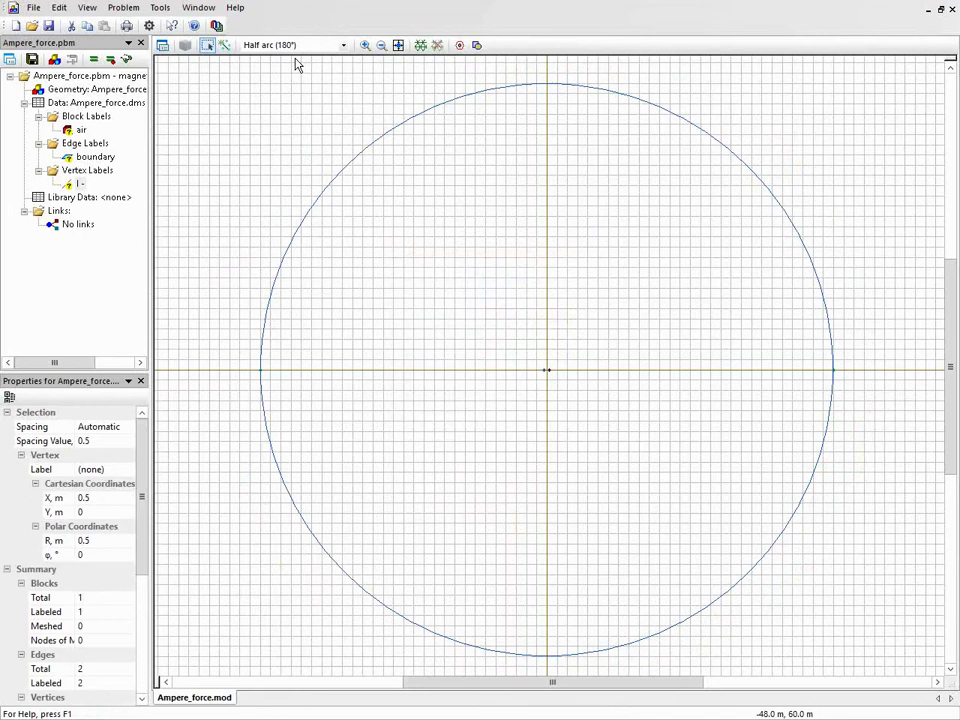
key(alt+Return)
text(I +)
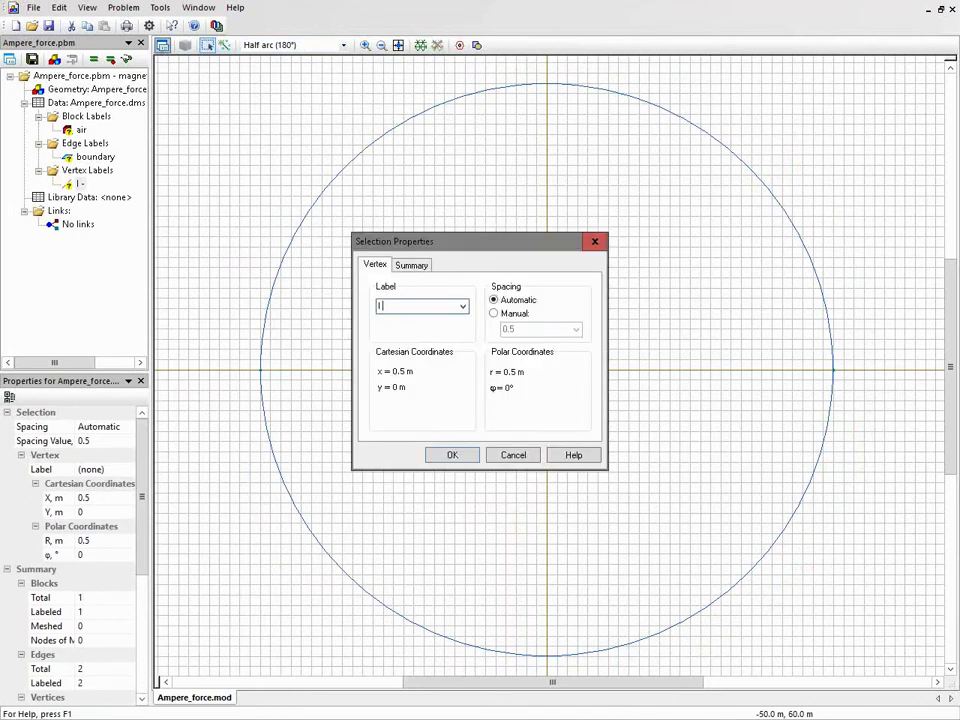
click(443, 455)
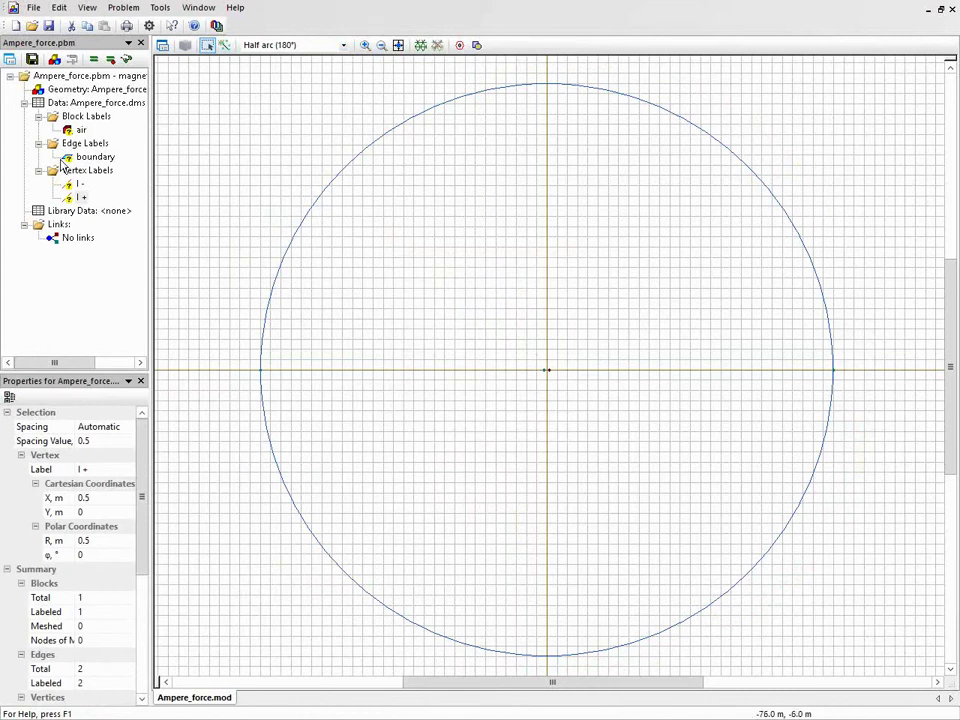
Keep relative permeability 1 for the air block label.
click(74, 130)
click(76, 156)
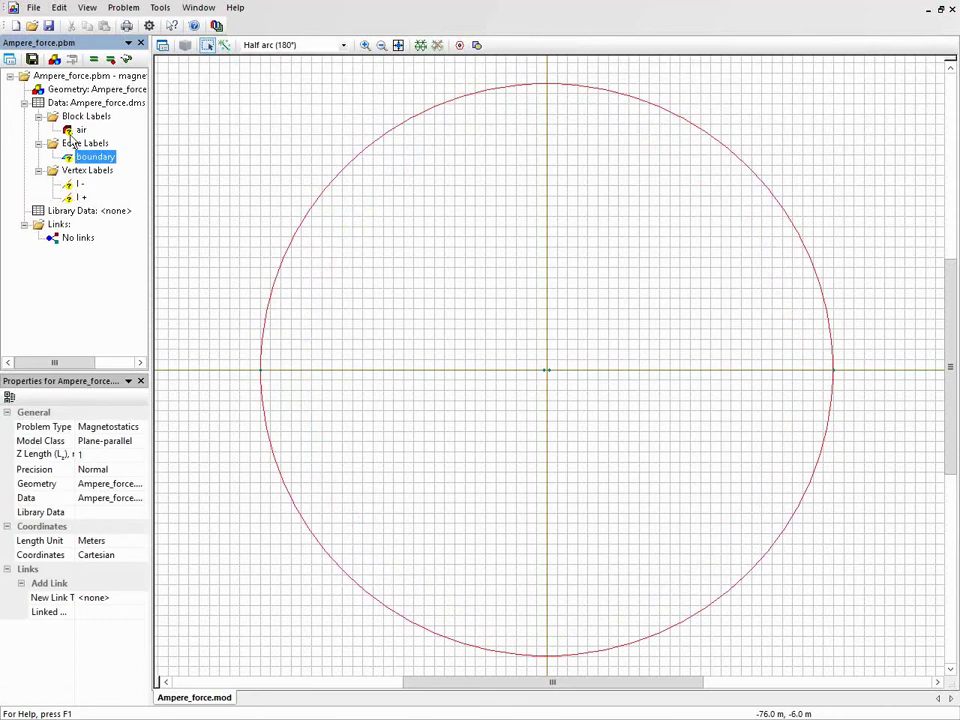
click(72, 131)
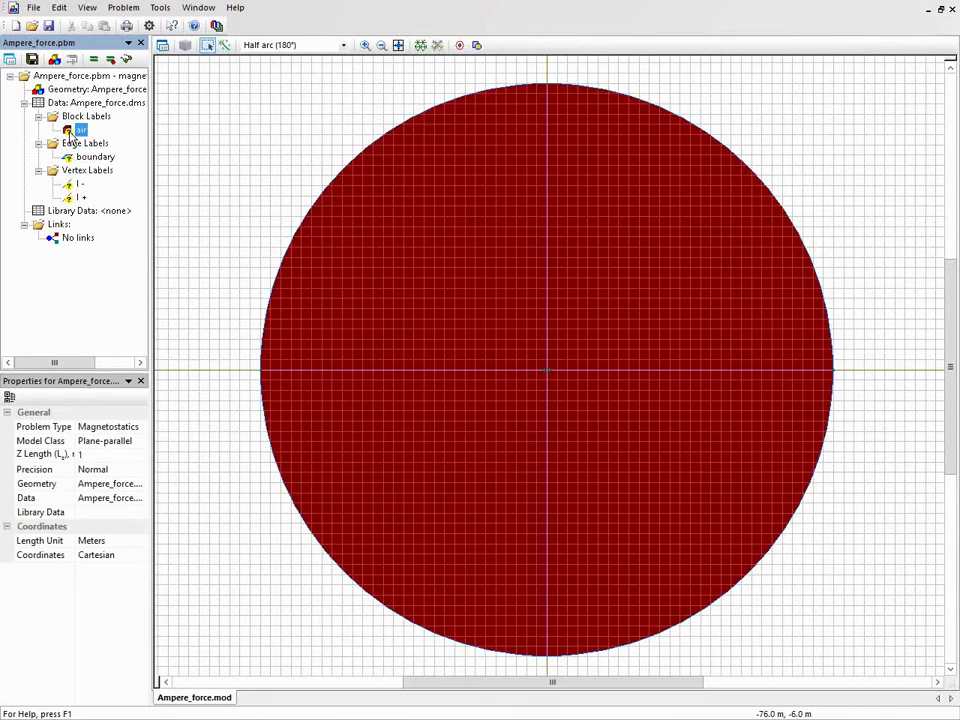
click(74, 133)
double_click(82, 131)
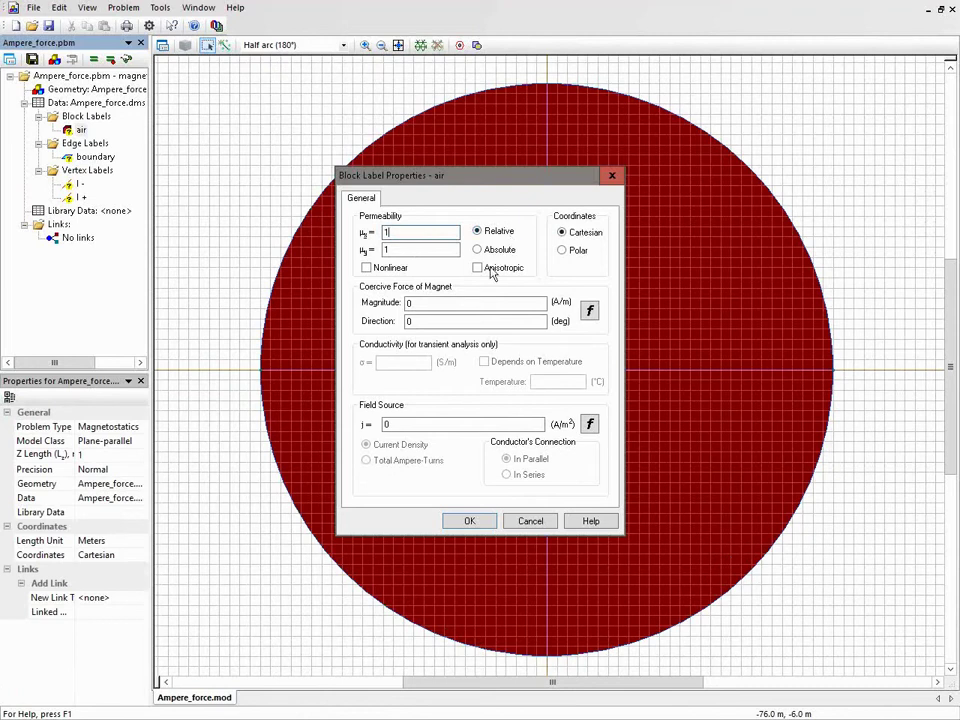
click(474, 522)
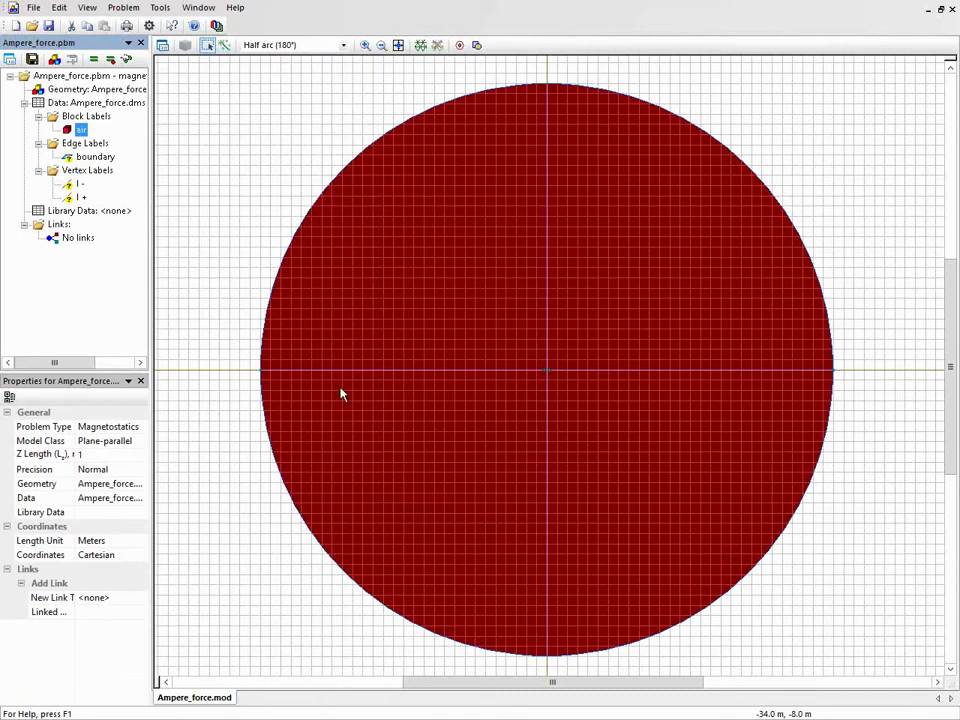
Set a fixed magnetic potential A0 = 0 on the boundary edge label.
click(95, 158)
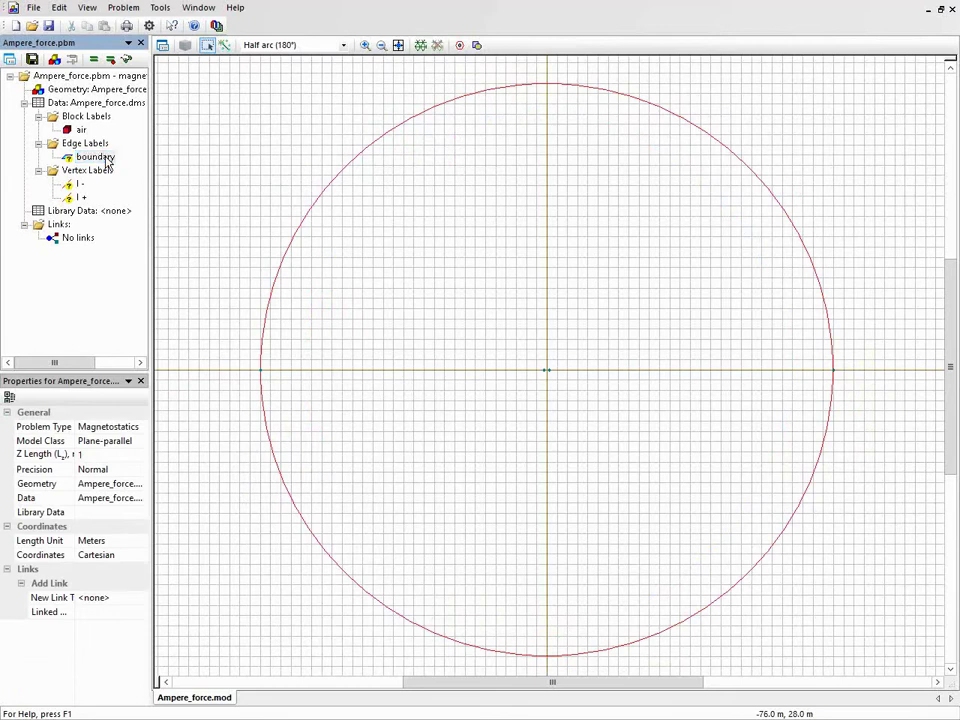
double_click(107, 160)
click(367, 287)
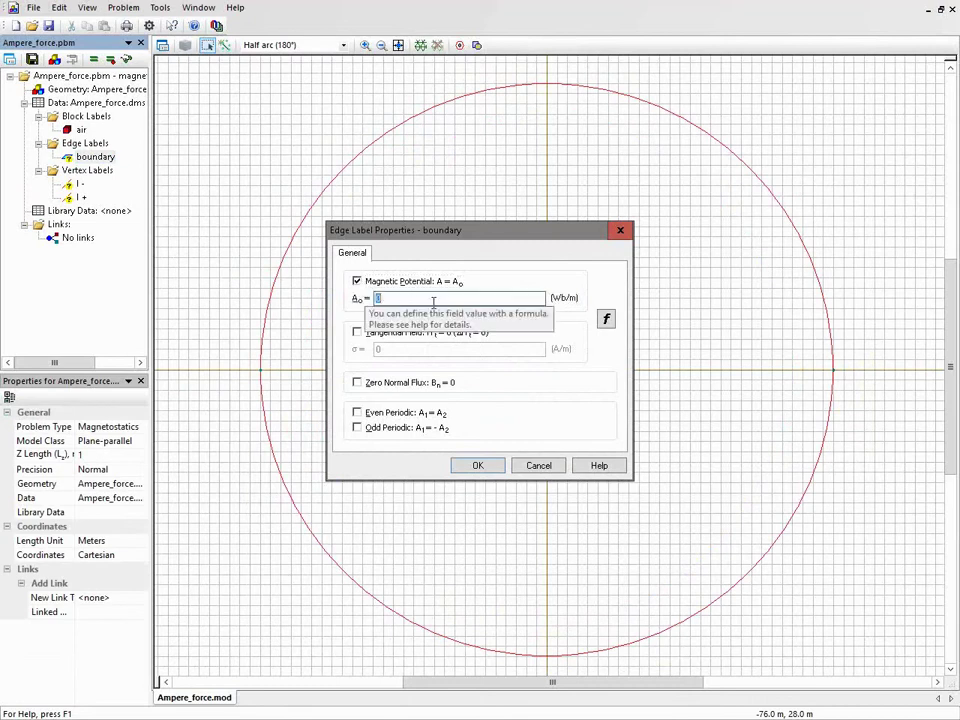
click(498, 468)
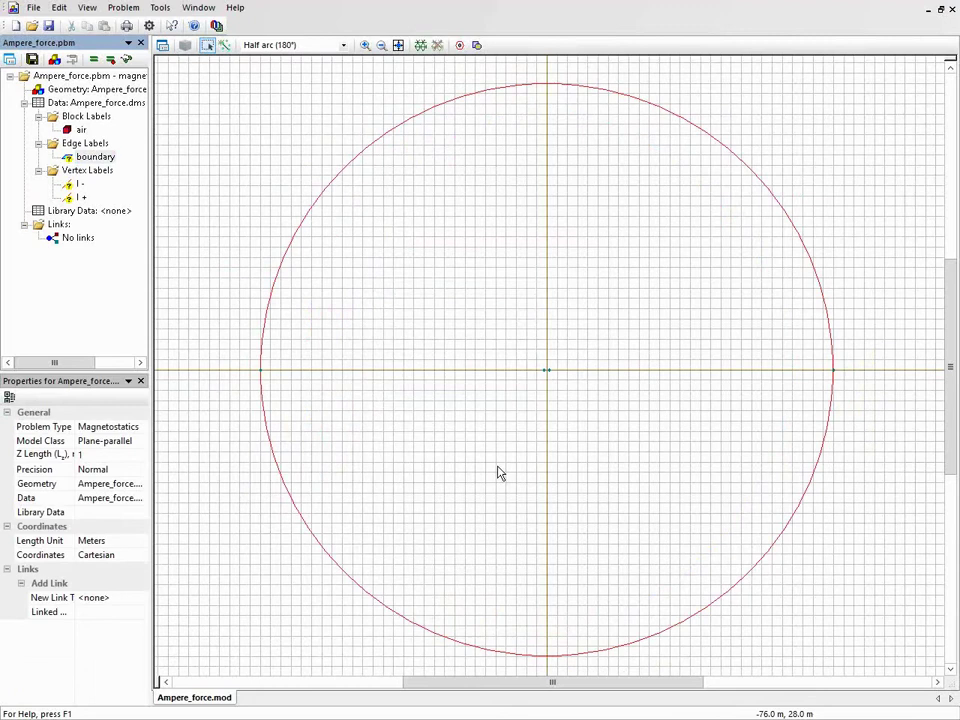
Give the I - vertex label a linear current of -1 A.
click(75, 186)
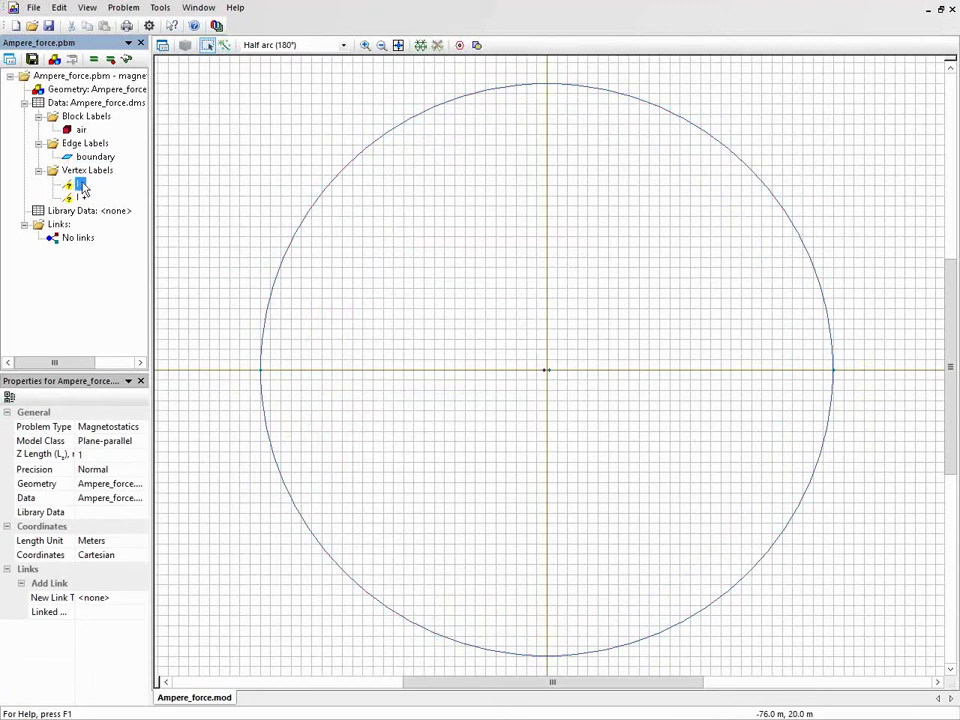
double_click(80, 187)
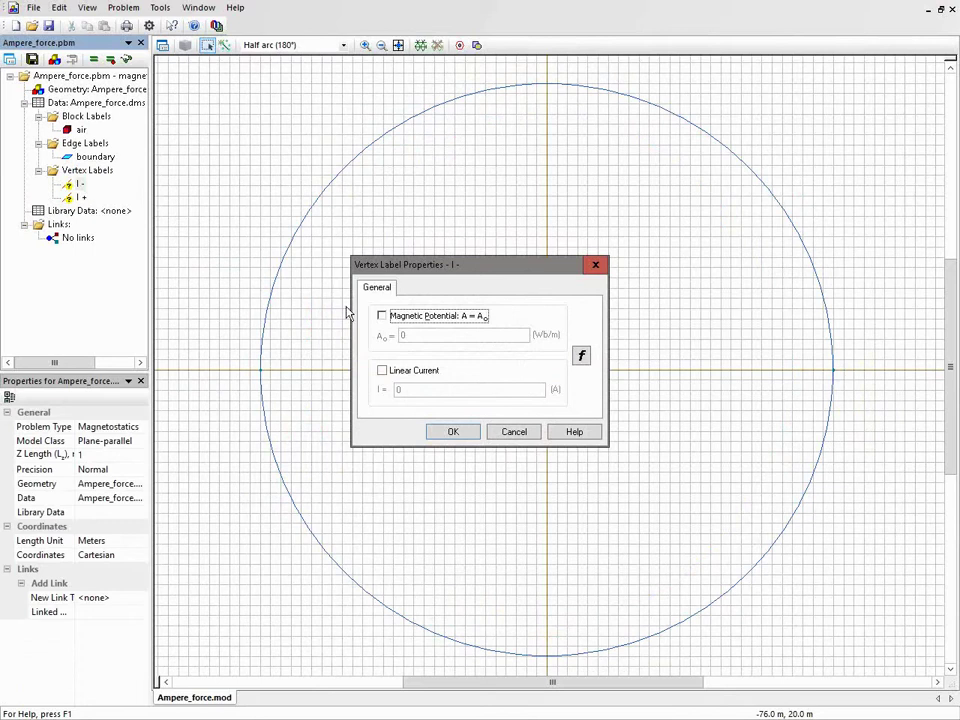
click(382, 371)
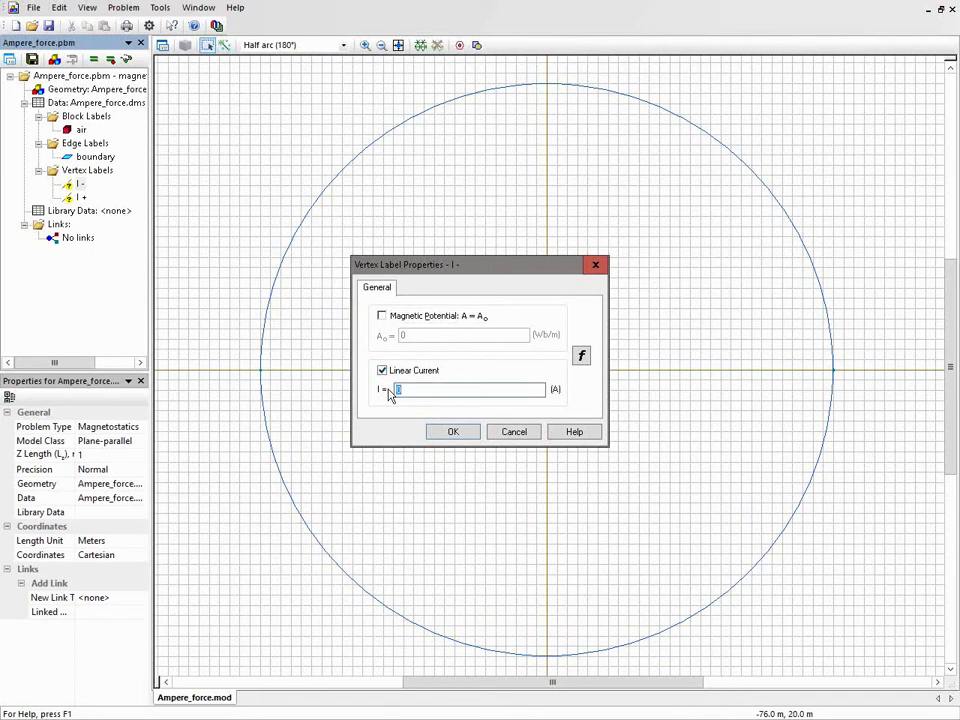
text(-1)
click(453, 432)
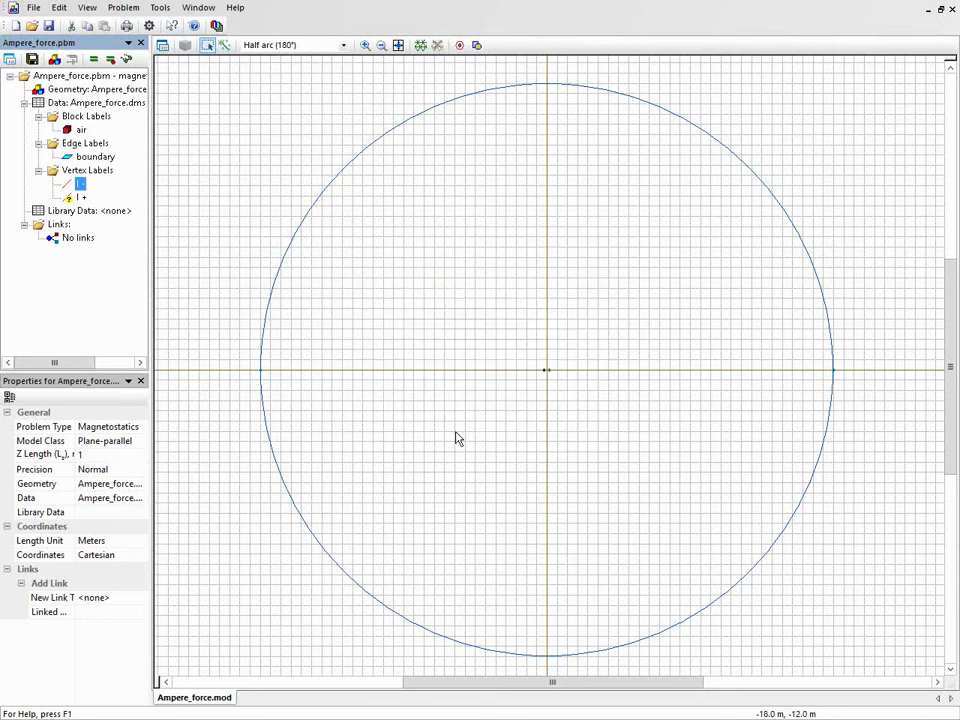
Give the I + vertex label a linear current of +1 A.
double_click(79, 196)
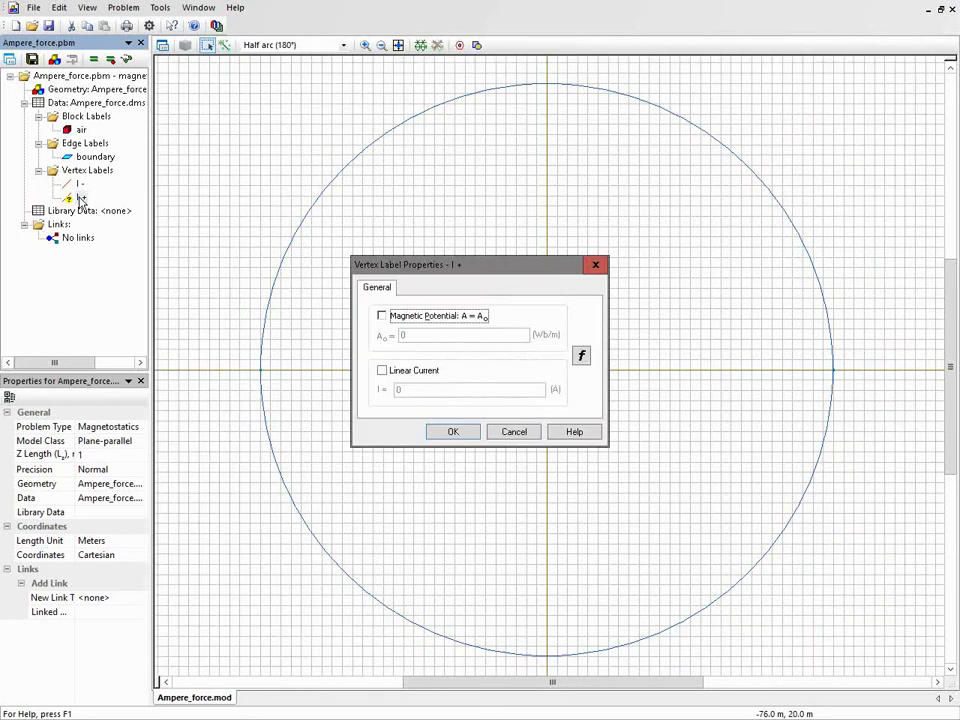
click(380, 371)
text(+1)
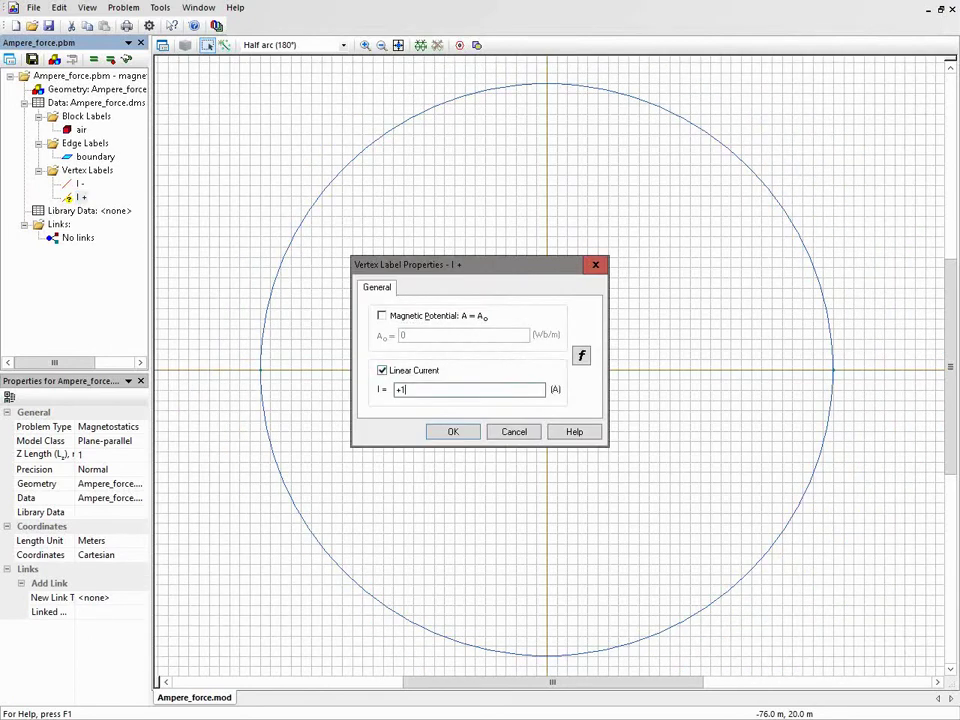
click(456, 441)
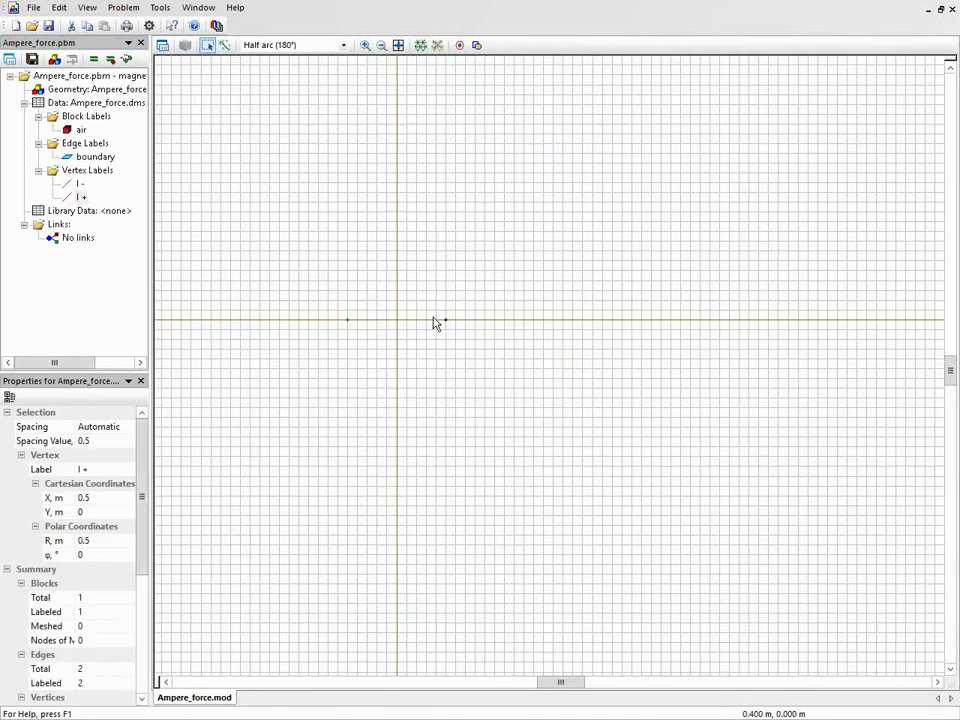
Build the mesh, solve the problem, and open the results.
click(419, 46)
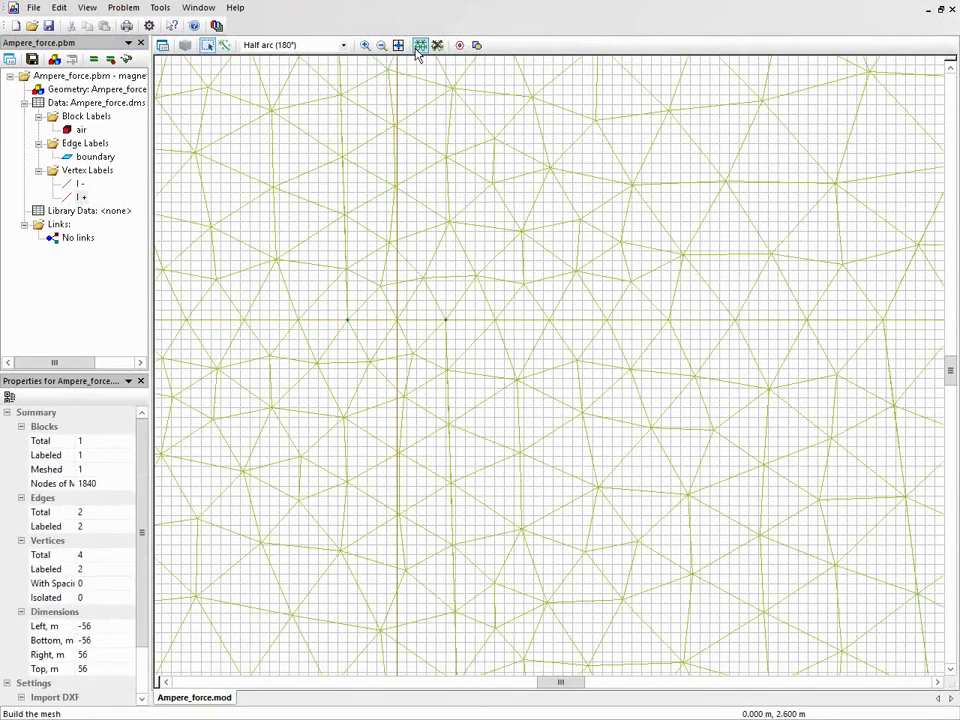
click(98, 61)
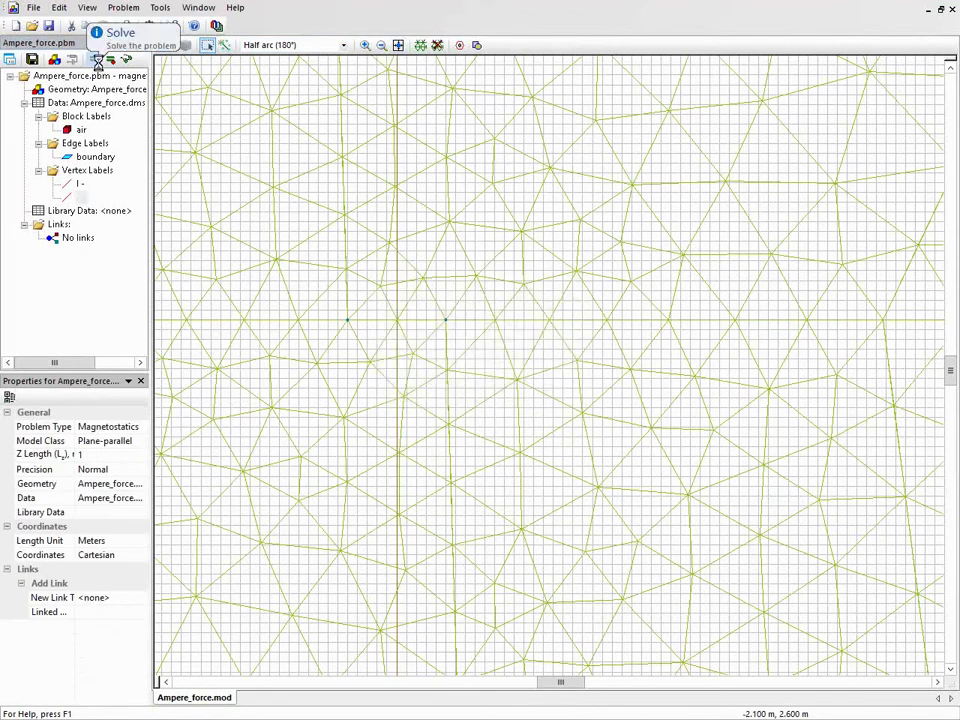
key(Return)
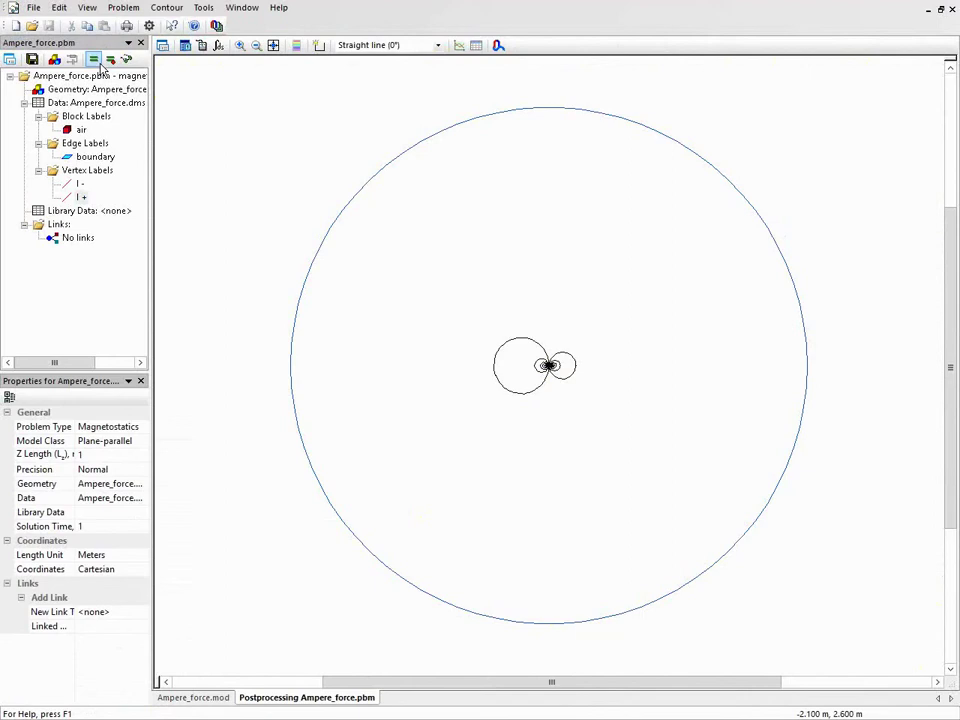
Zoom in twice on the field lines around the two wires.
click(240, 46)
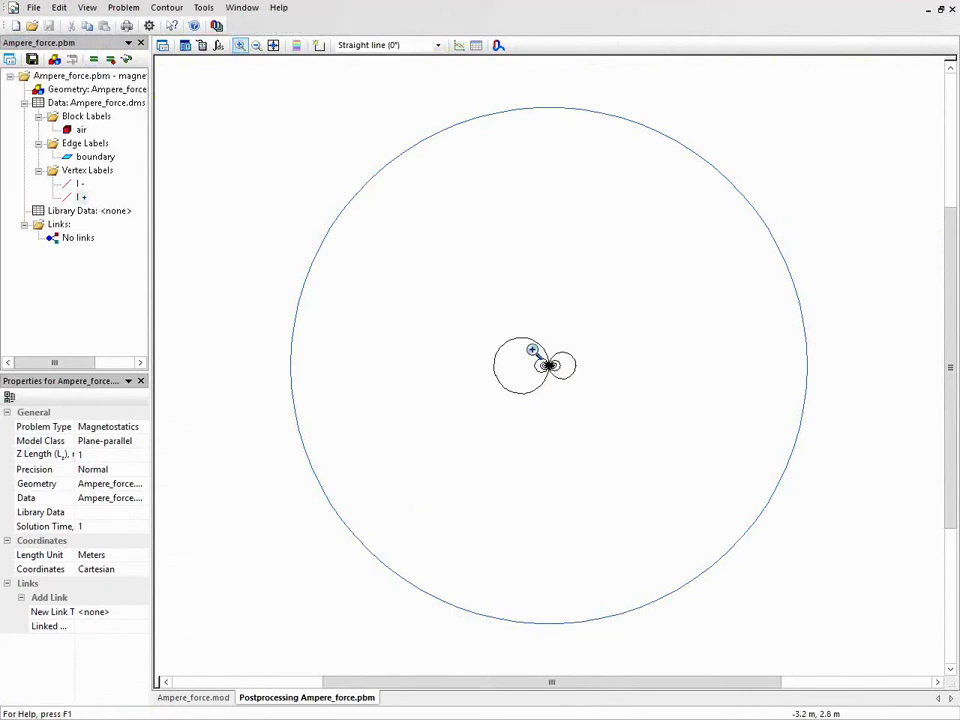
drag(532, 350, 572, 382)
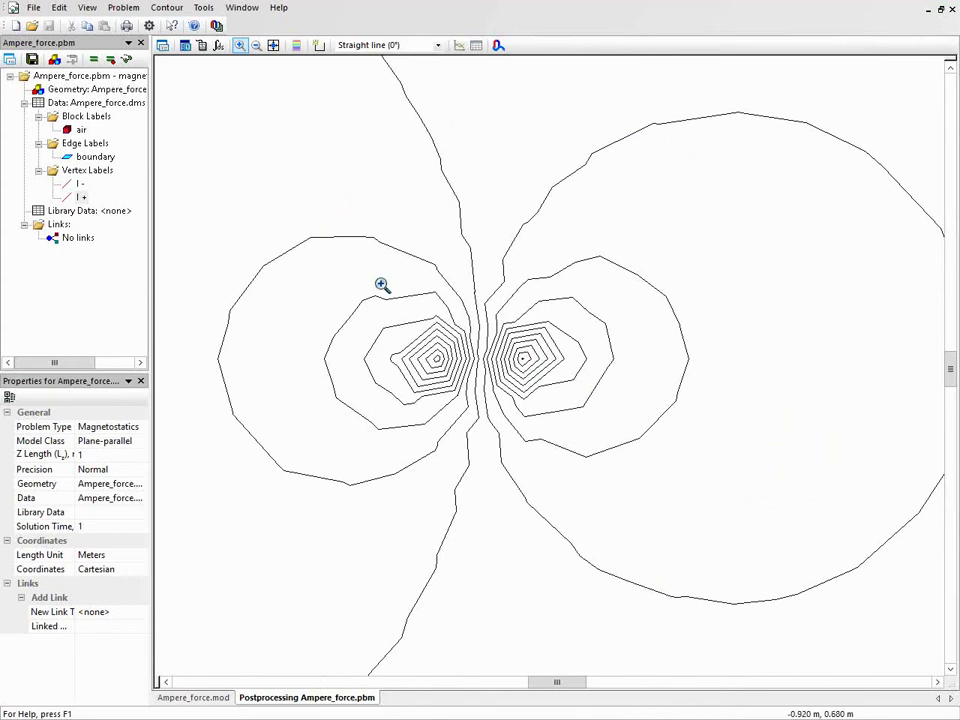
drag(348, 252, 686, 506)
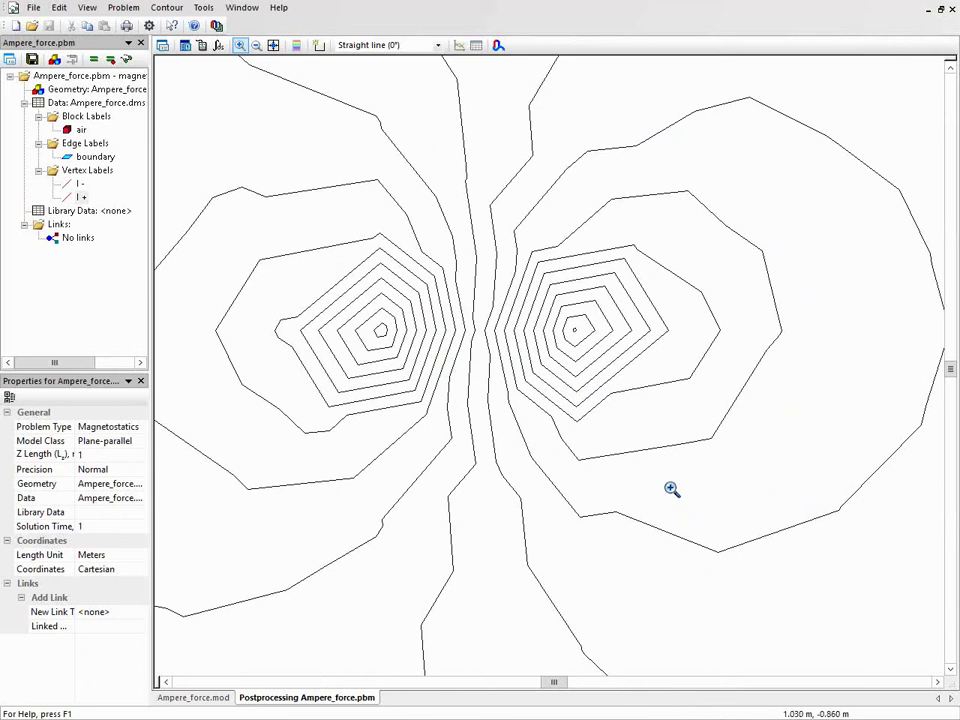
click(162, 46)
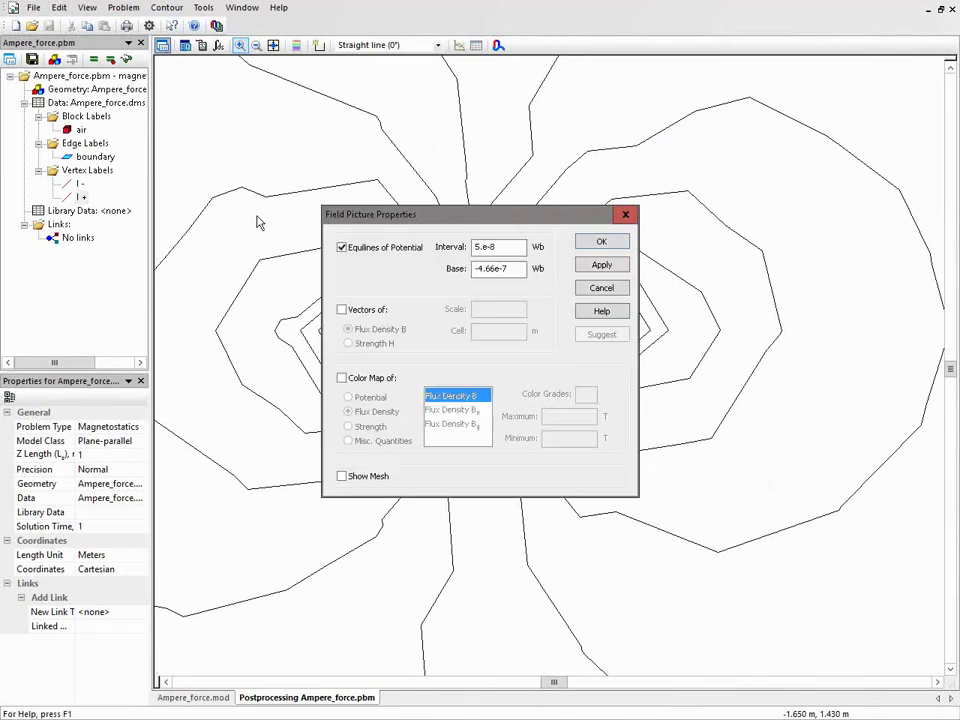
Overlay the mesh on the field-line plot, then return to the Ampere_force.mod mesh view.
click(355, 477)
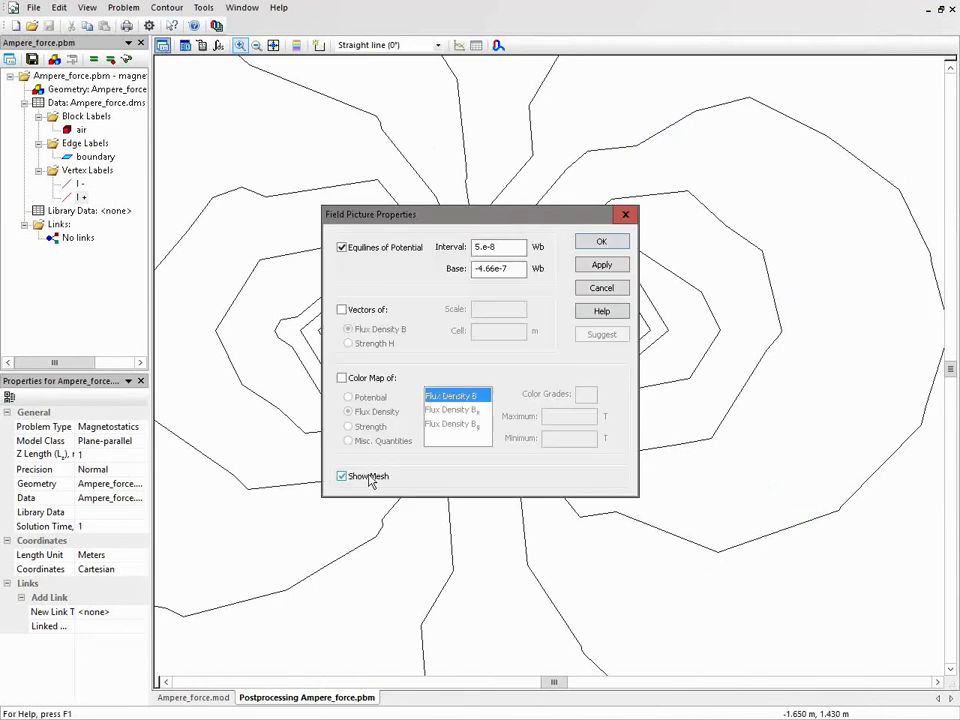
click(598, 242)
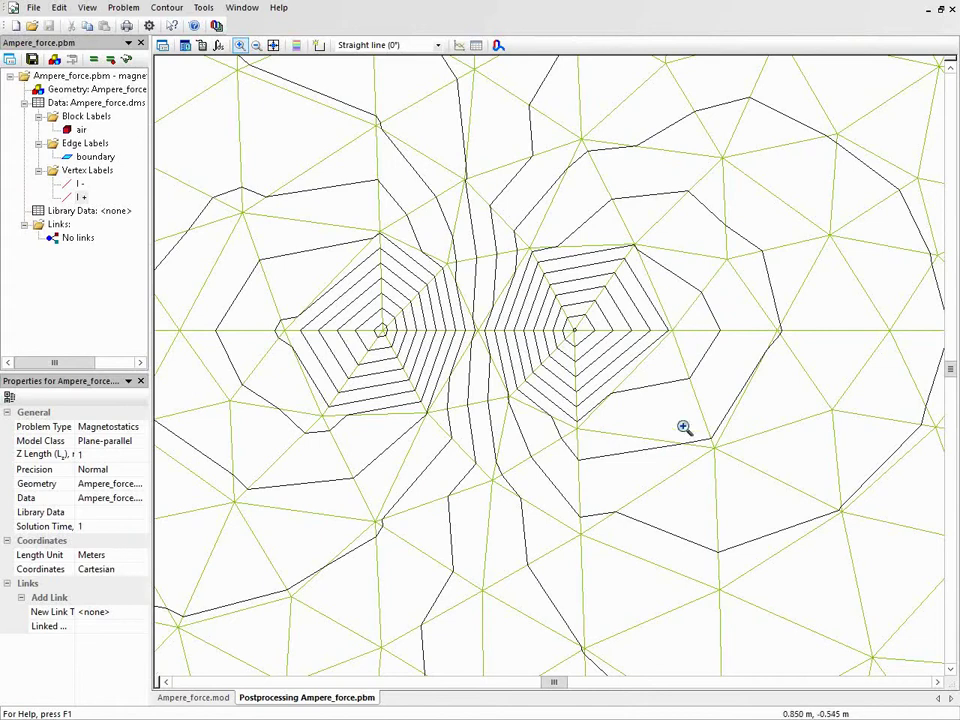
key(ctrl+Tab)
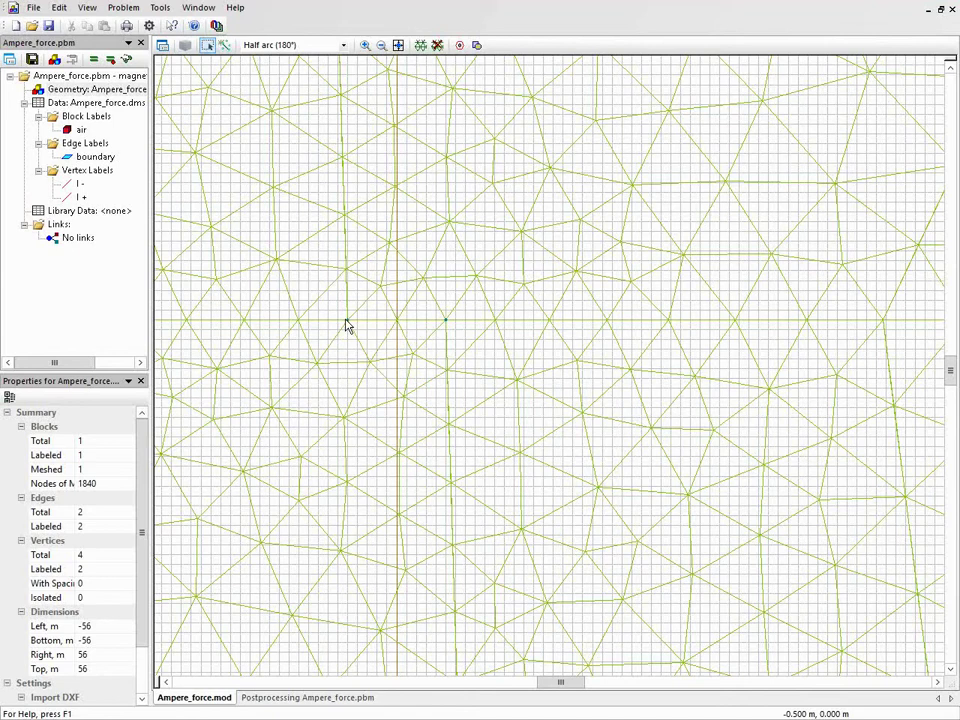
Zoom into the coarse mesh elements at the circle's left edge, then return to the field-line window.
click(398, 46)
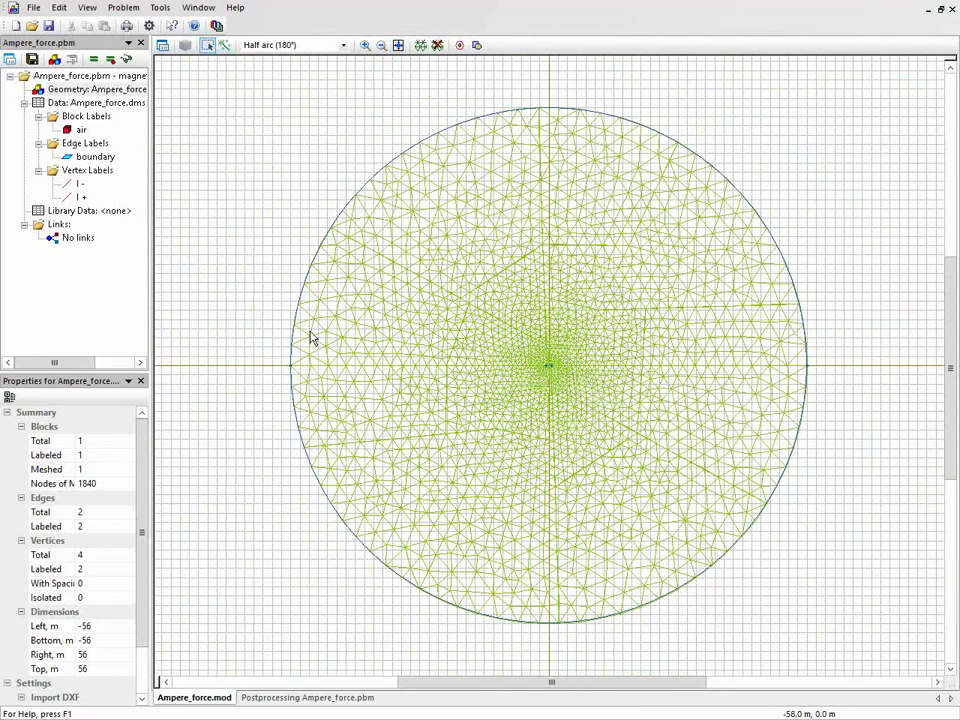
click(365, 45)
drag(266, 332, 336, 392)
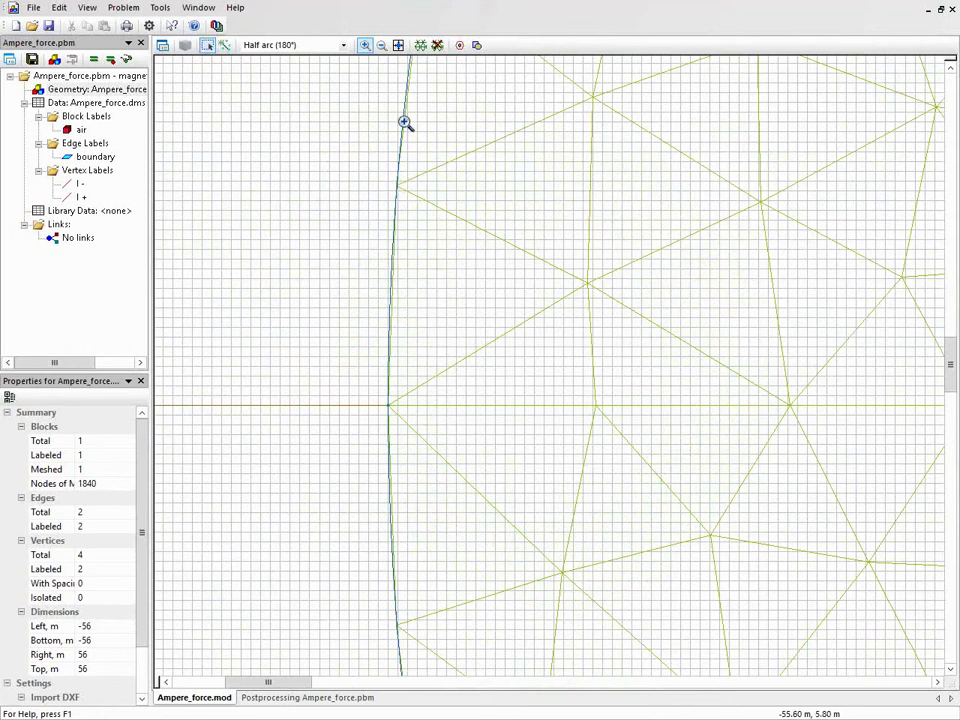
click(398, 47)
key(ctrl+Tab)
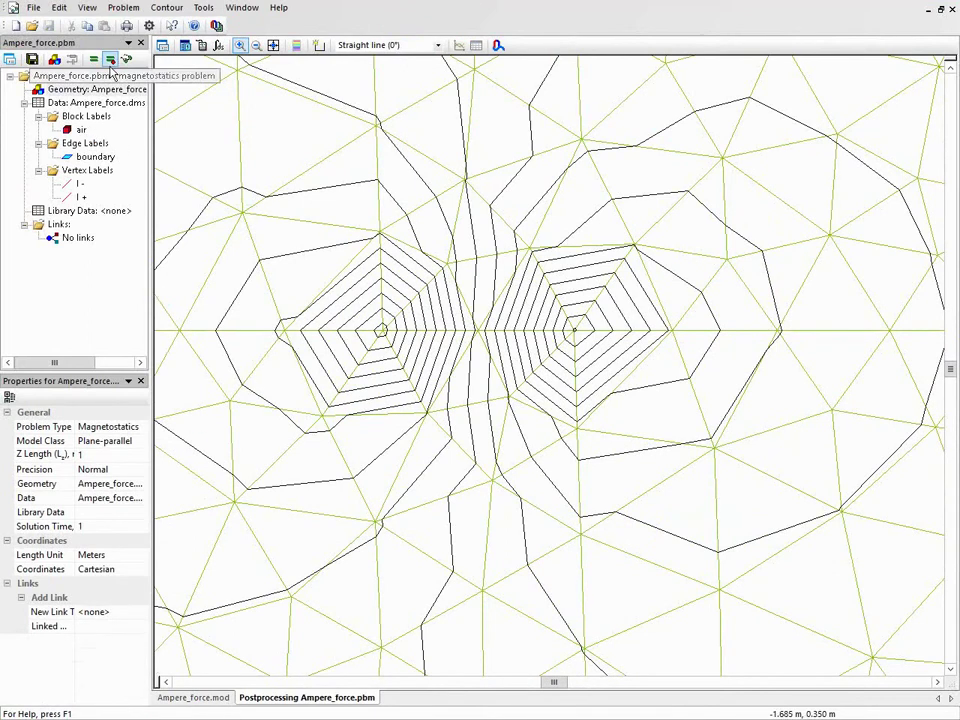
Re-solve the two-wire problem with one mesh refinement and view the results.
click(111, 62)
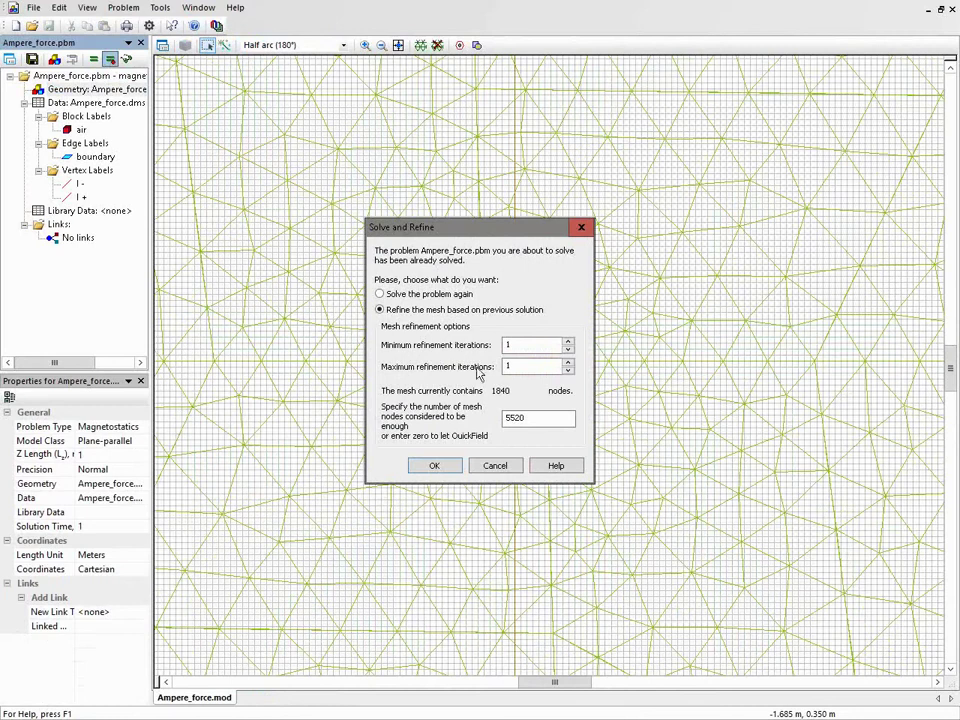
click(440, 471)
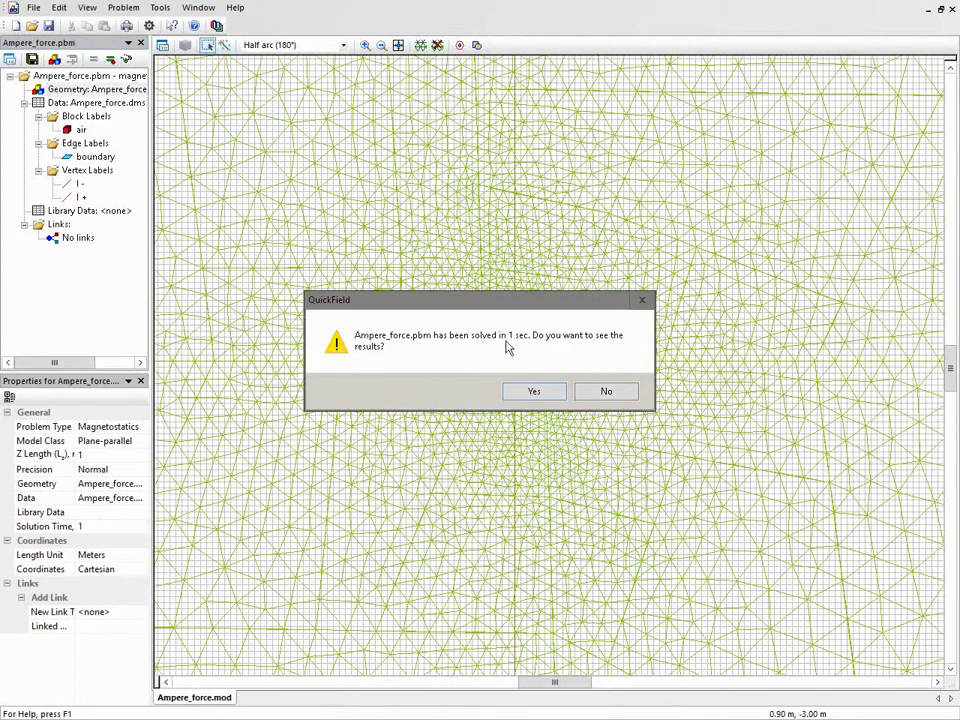
click(531, 392)
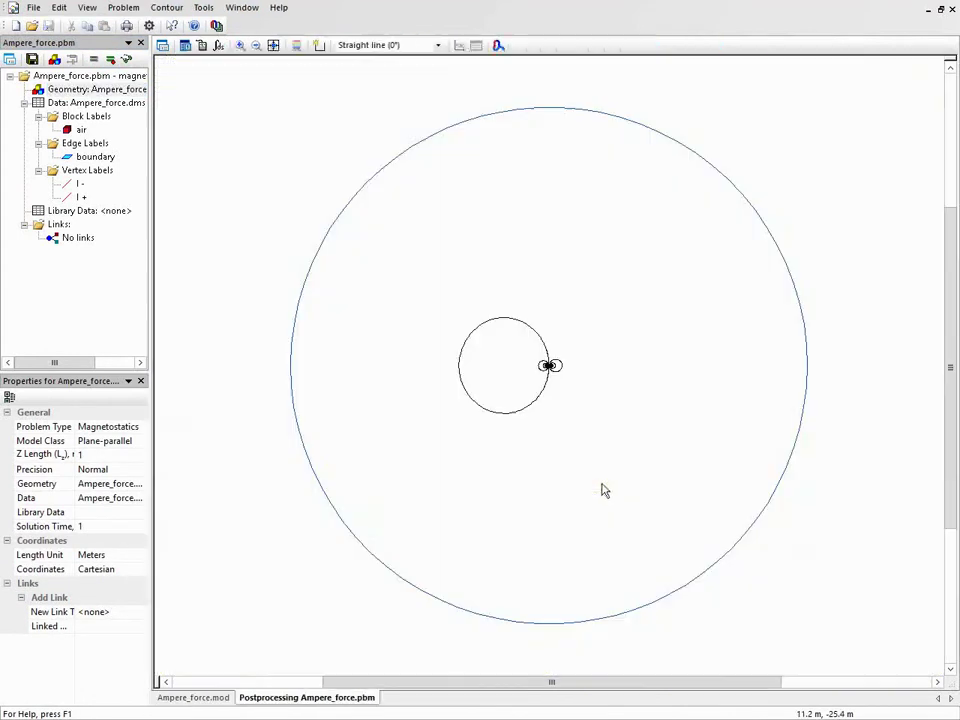
Magnify the plot around the pair of wires to see their field lines close up.
click(240, 45)
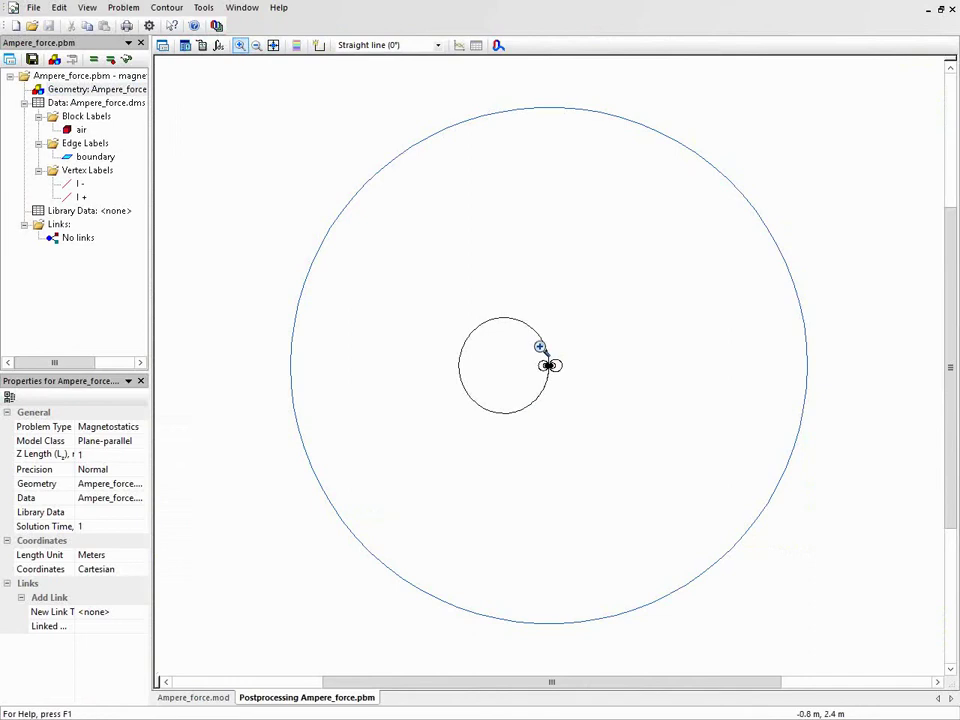
drag(531, 350, 571, 385)
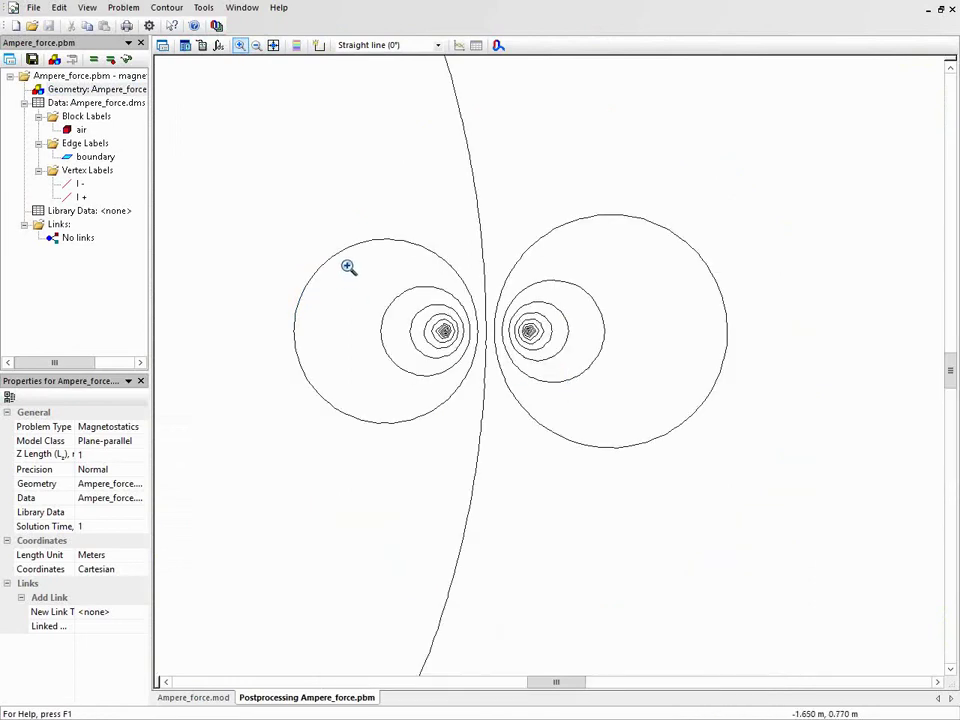
drag(347, 266, 600, 404)
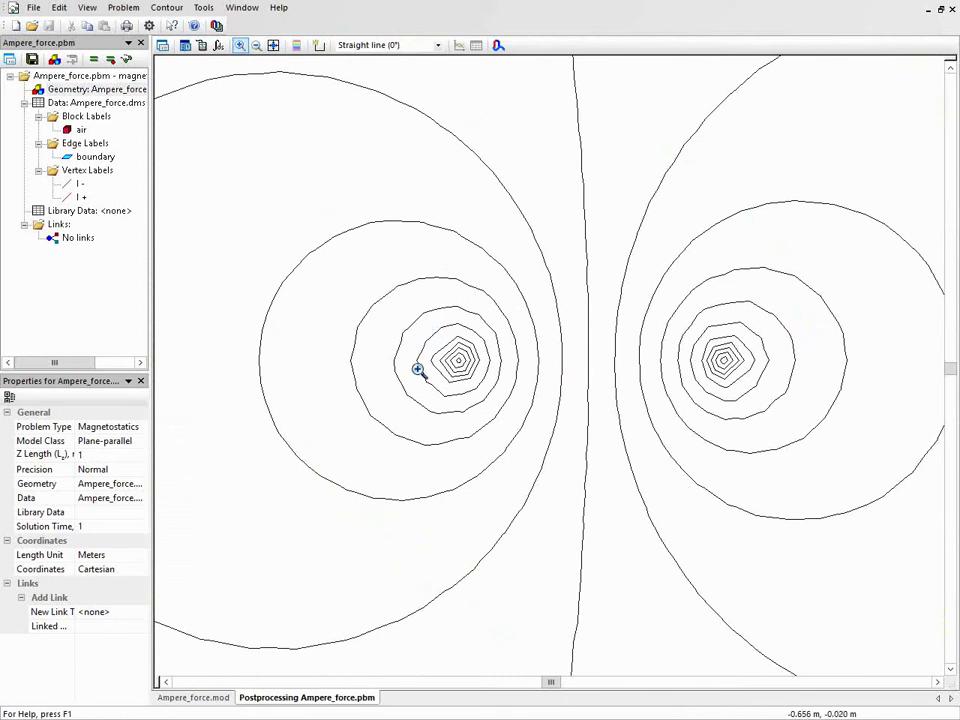
right_click(590, 388)
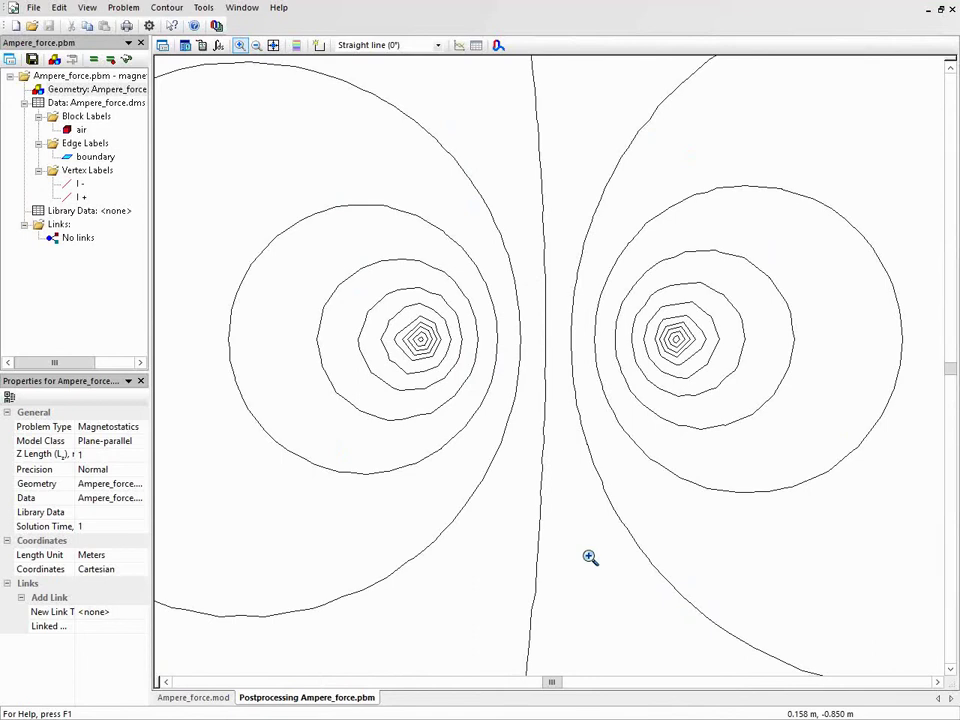
Refine the 4265-node mesh again, re-solve, and magnify the field lines around both wires.
click(111, 60)
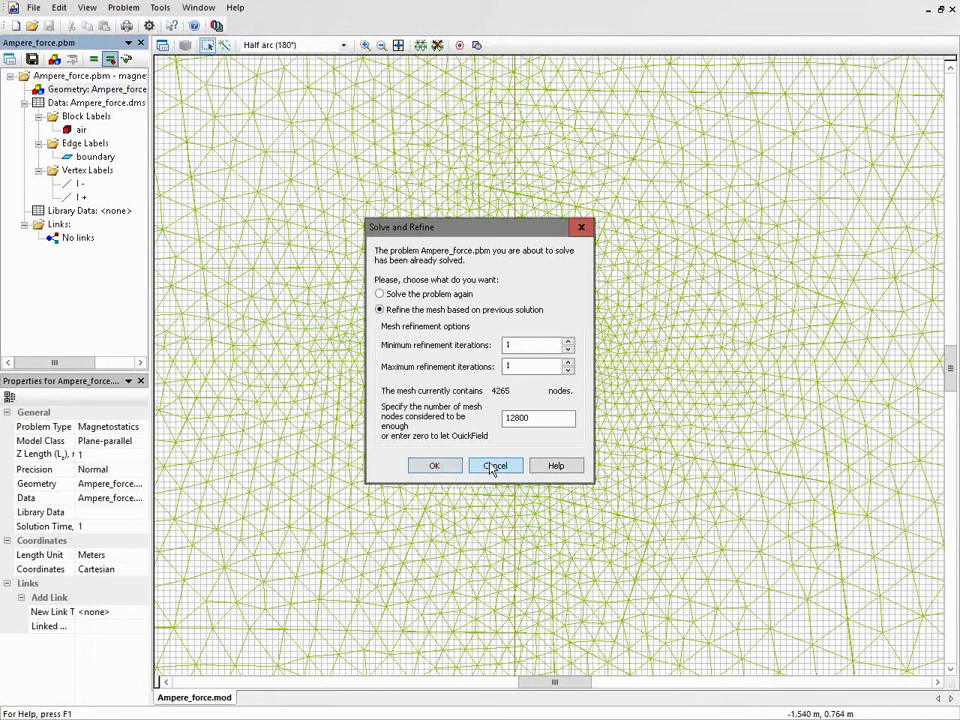
click(450, 473)
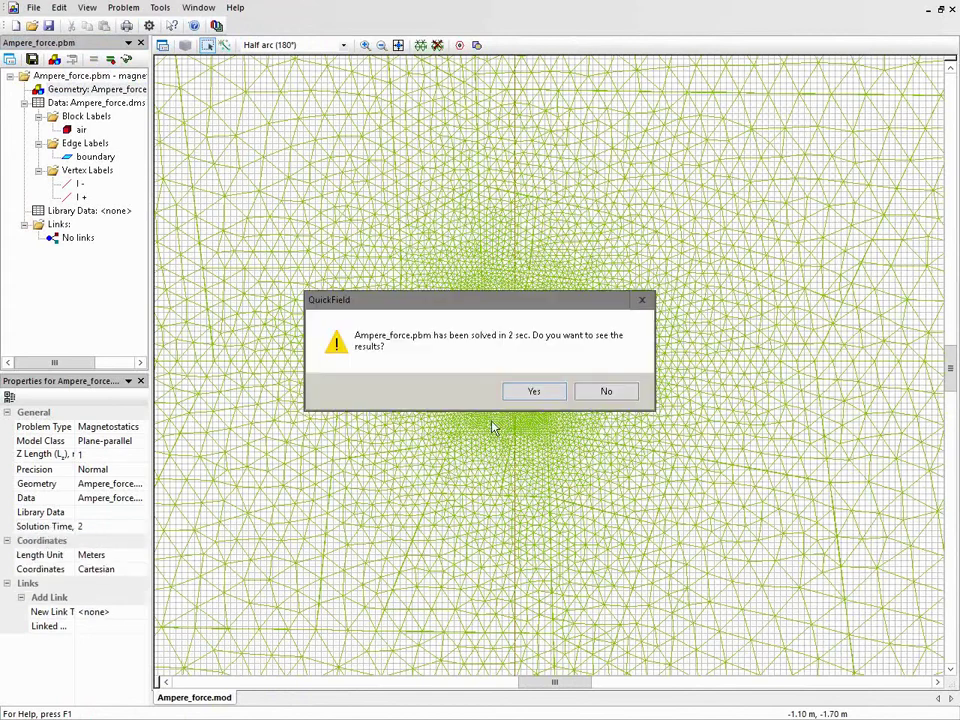
click(533, 391)
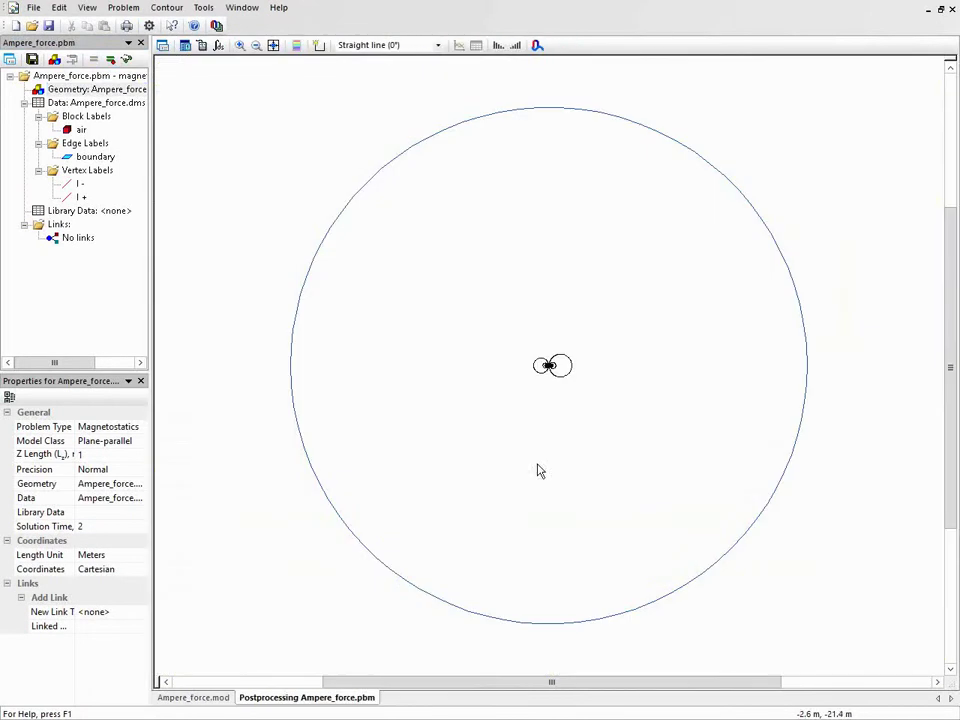
click(240, 46)
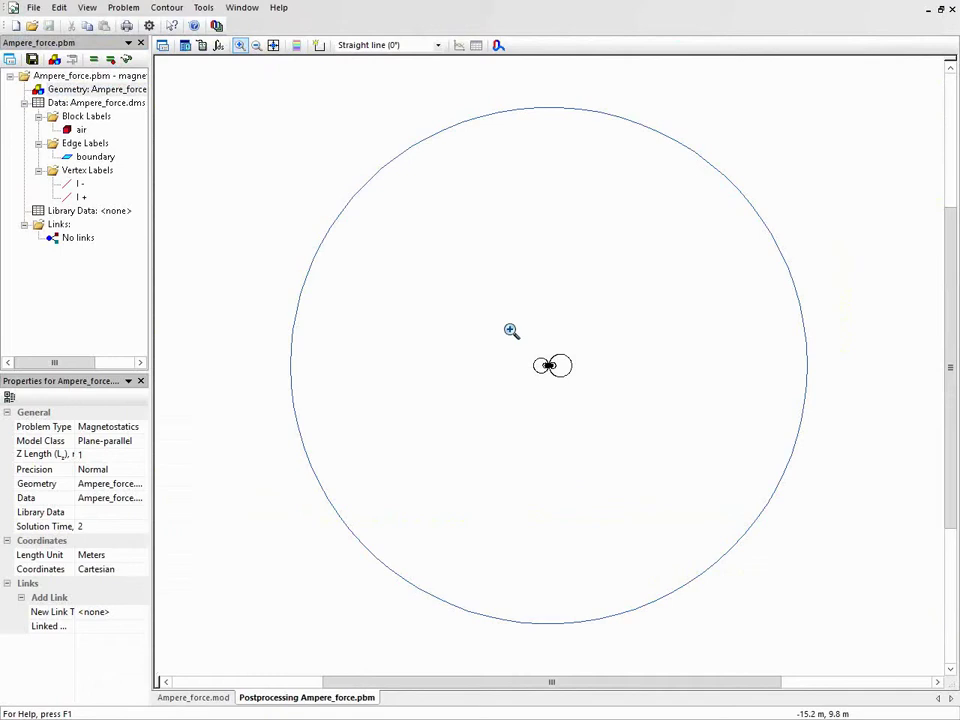
click(563, 376)
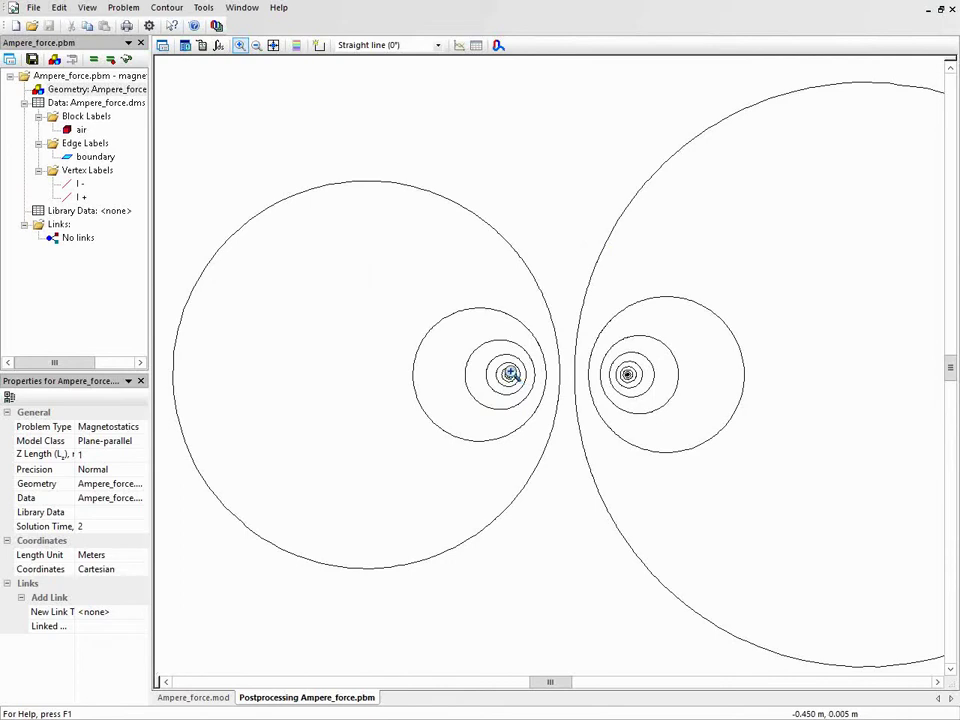
Turn on Vectors of Flux Density B in the Field Picture Properties.
click(162, 46)
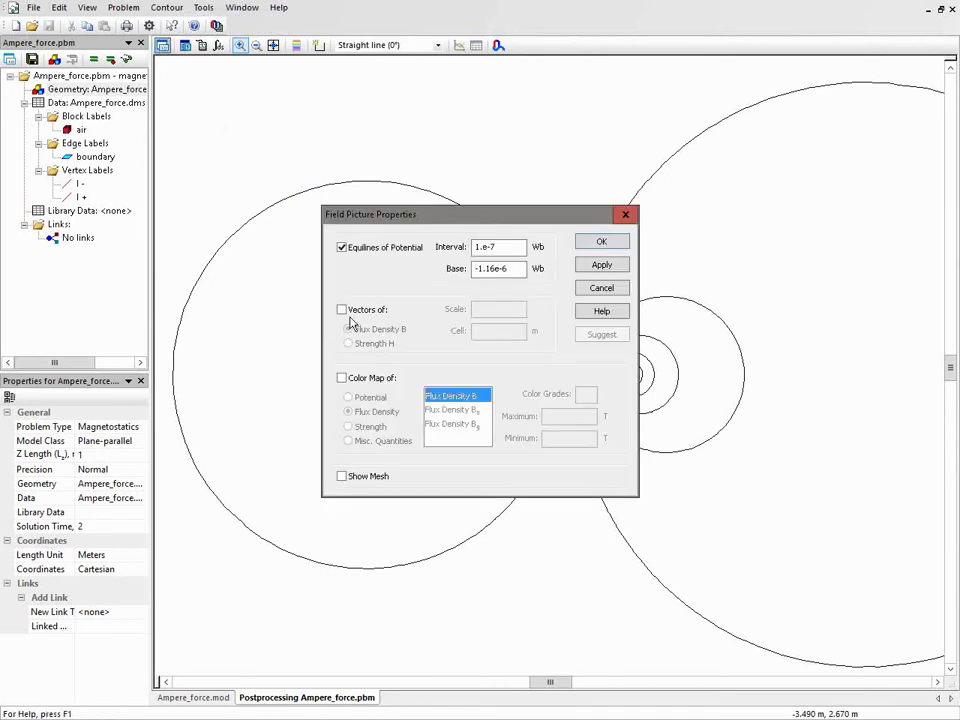
click(346, 312)
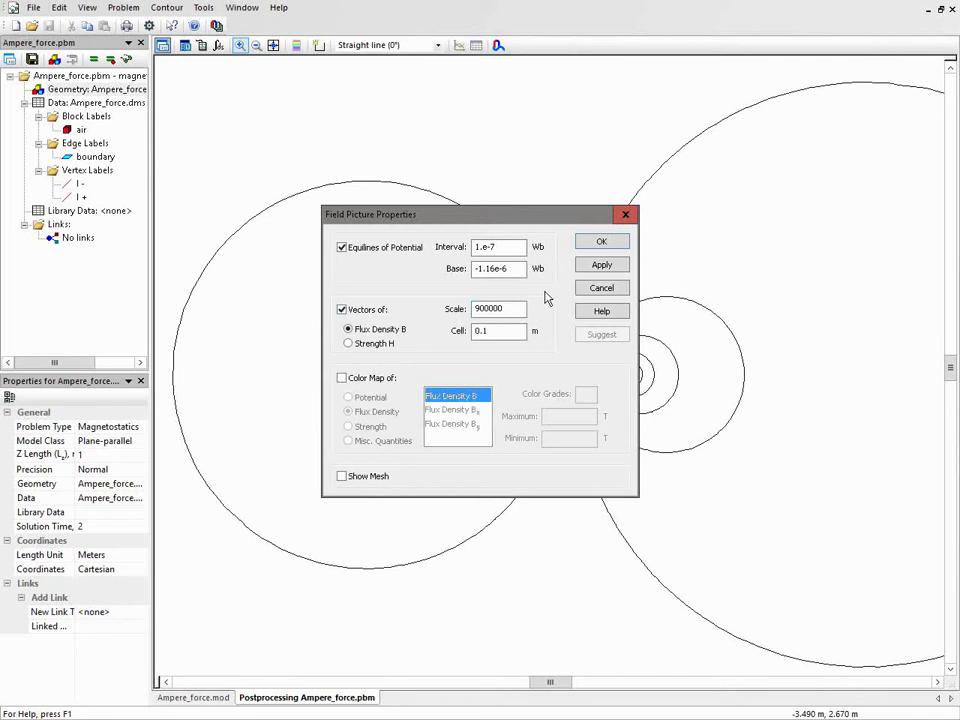
click(598, 243)
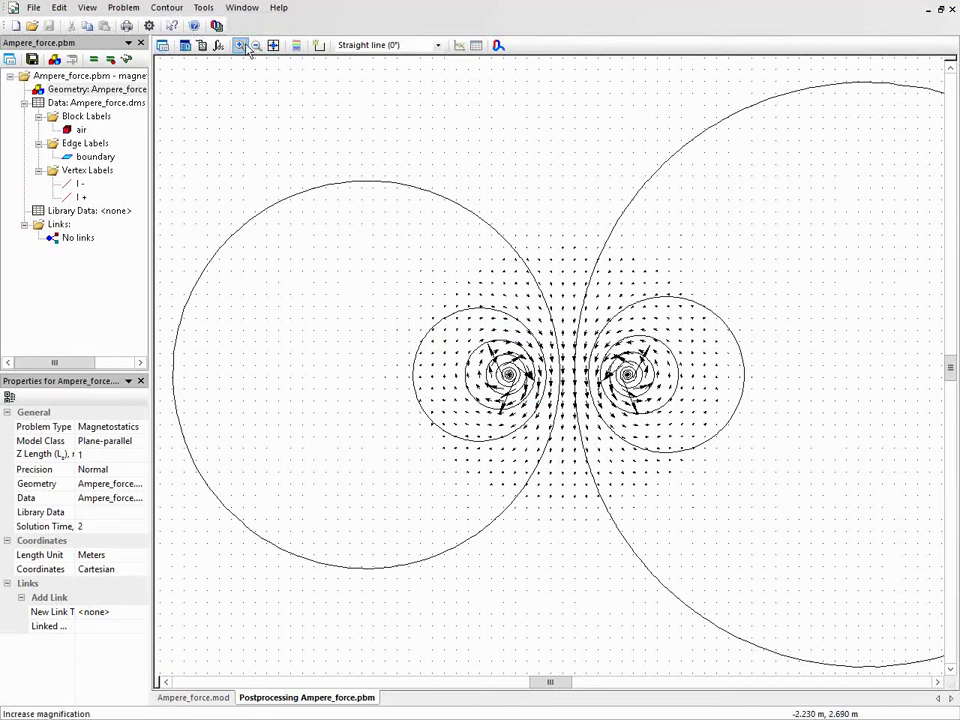
Draw a closed four-corner square contour around the left conductor.
click(317, 47)
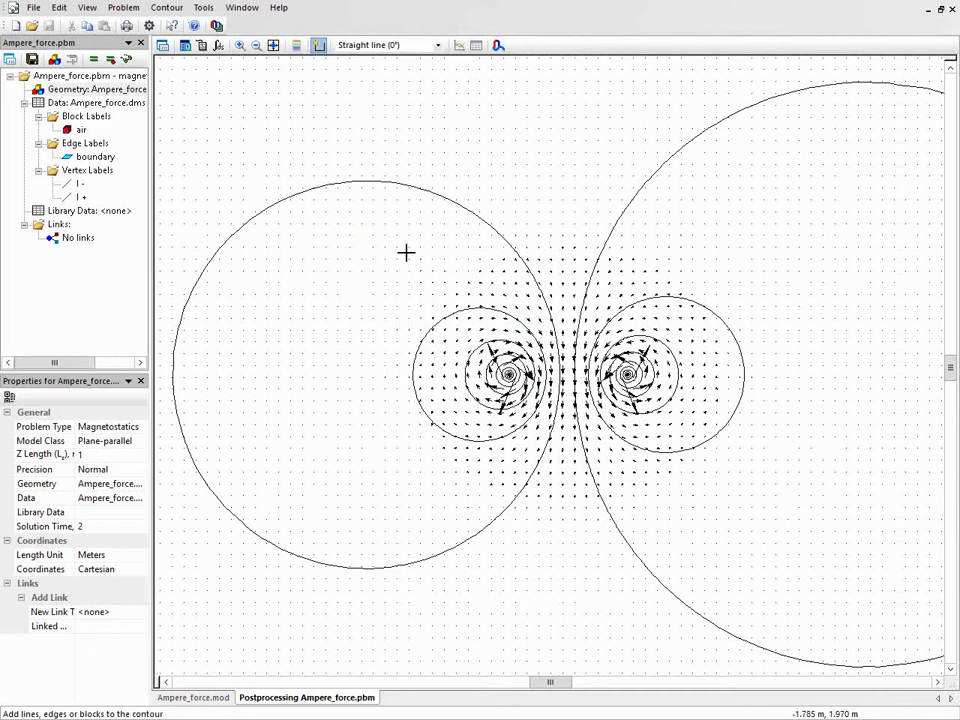
click(540, 392)
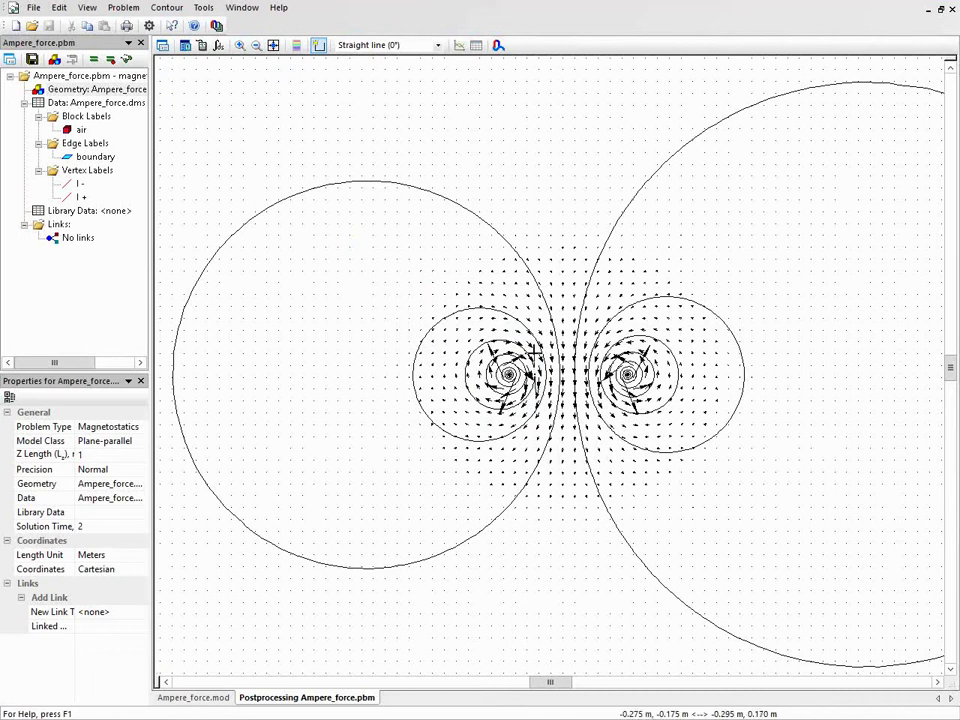
click(538, 357)
click(482, 354)
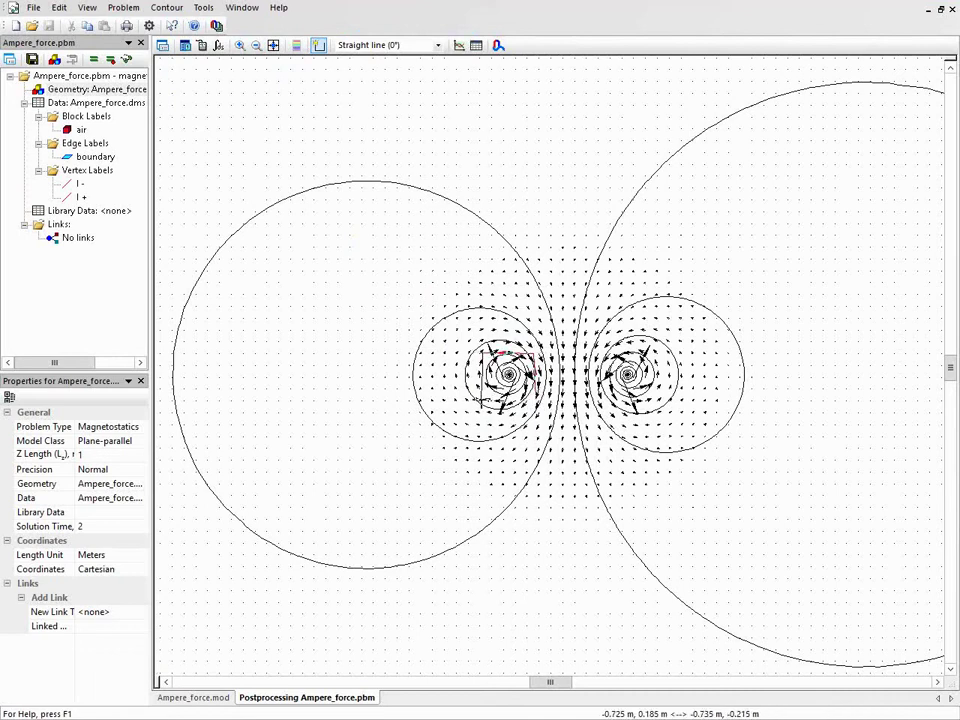
click(482, 392)
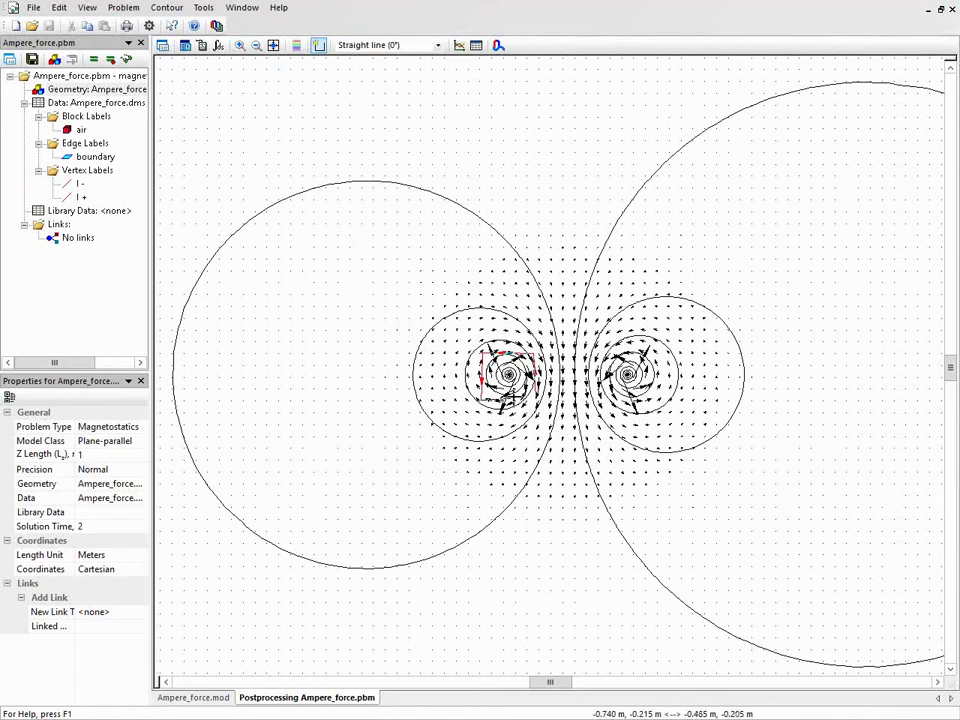
click(540, 404)
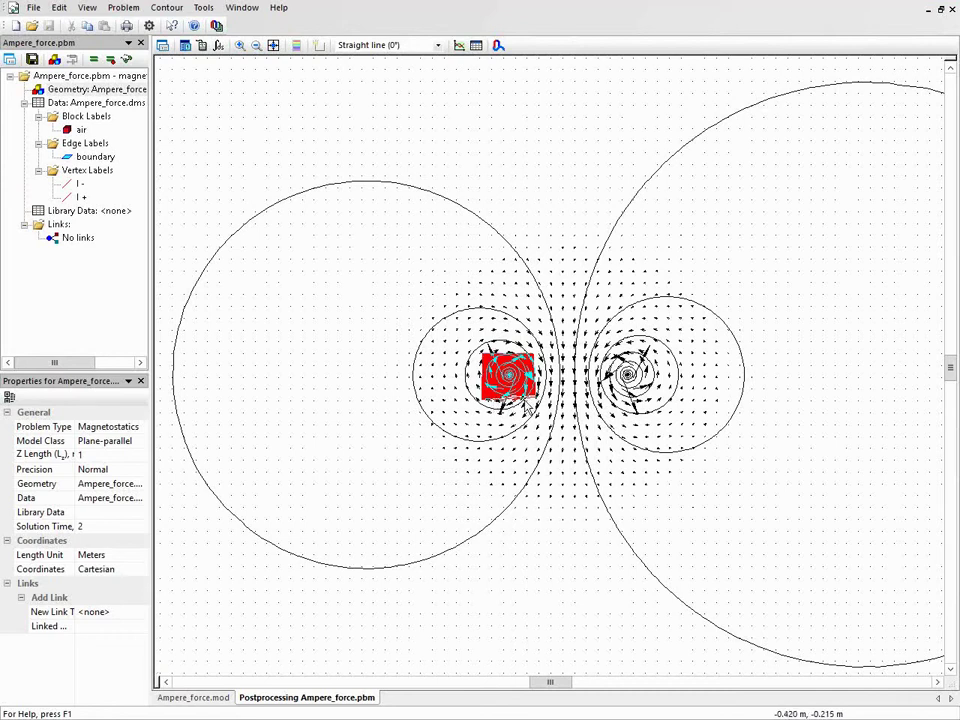
In the Integral Calculator, show the mechanical force fx on the contour.
click(219, 47)
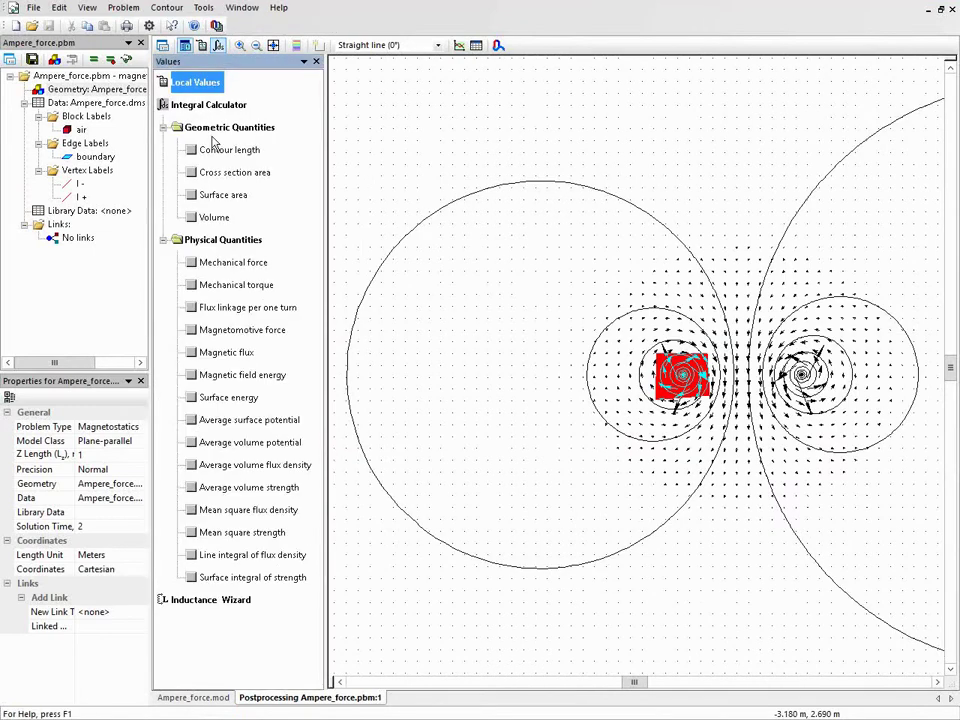
click(191, 263)
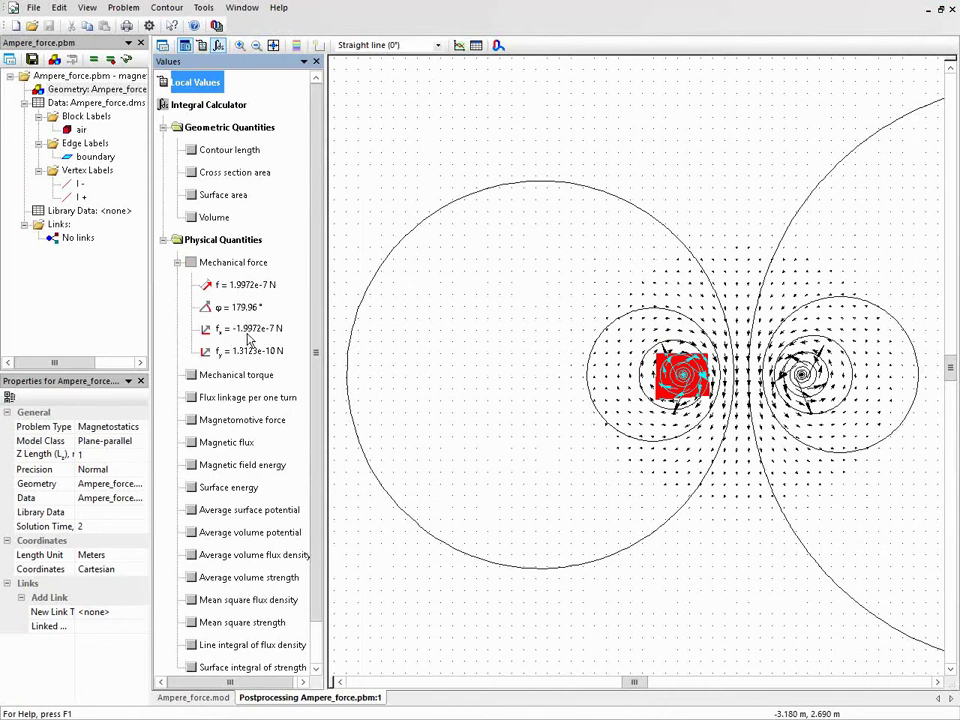
click(249, 336)
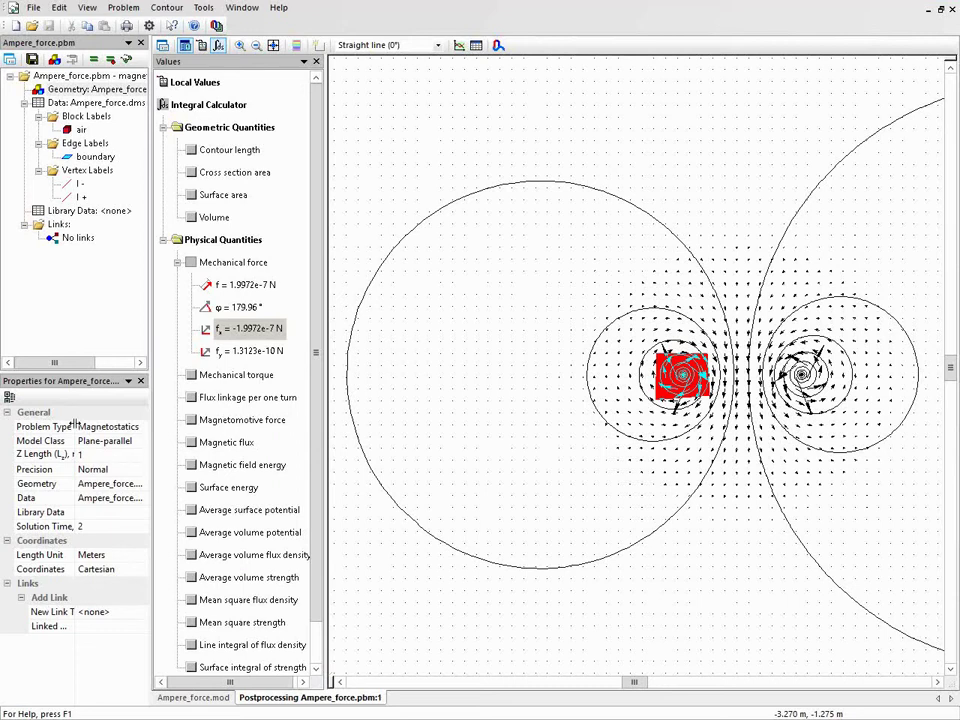
Set the problem's Z Length to 1, giving a force of 1.9972e-7 N.
drag(73, 422, 86, 423)
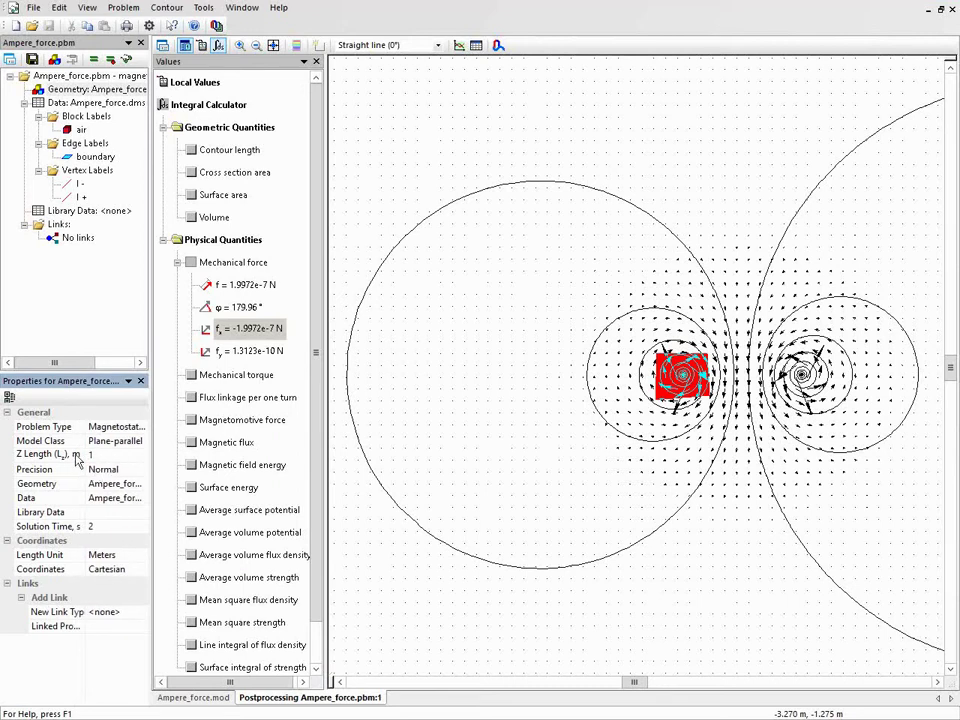
click(62, 456)
text(1)
key(Return)
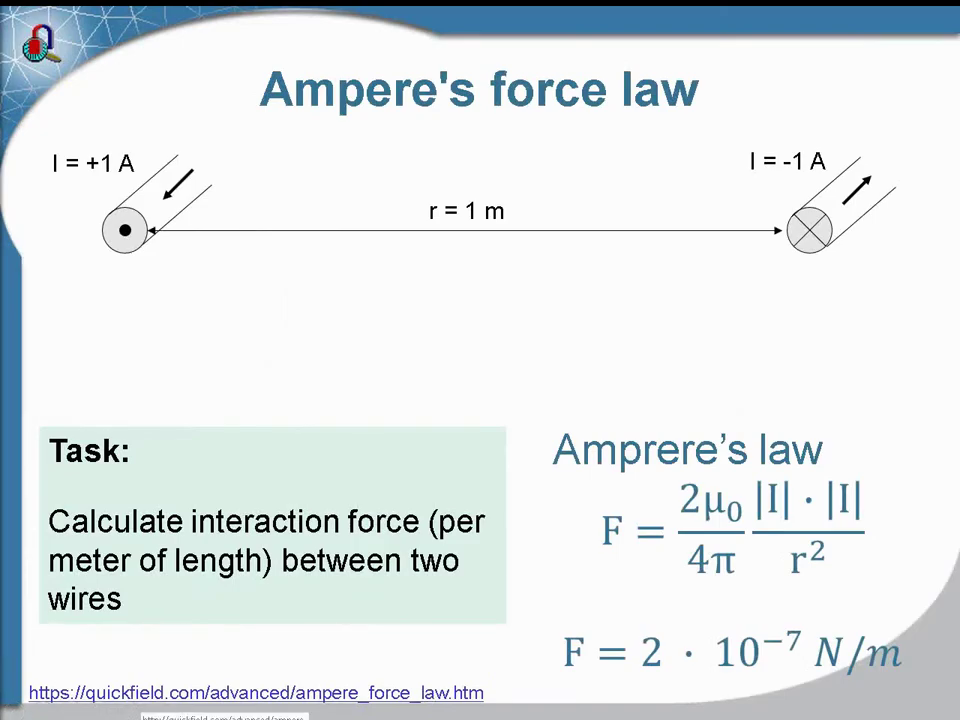
Open the quickfield.com Ampere's force law page and scroll to its results table.
click(256, 692)
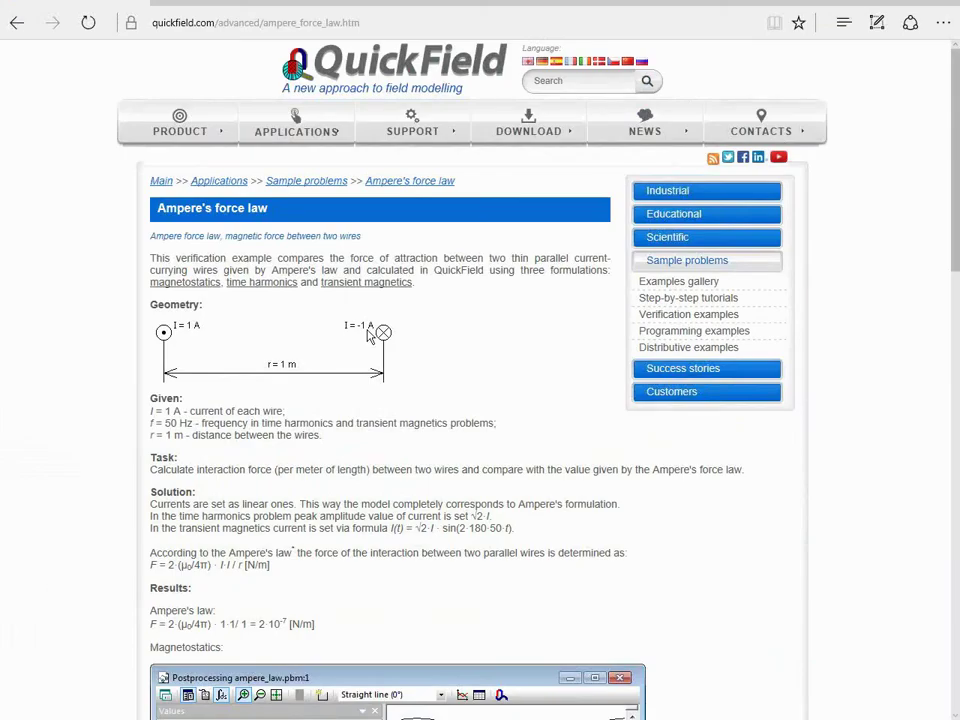
scroll(367, 295, down, 15)
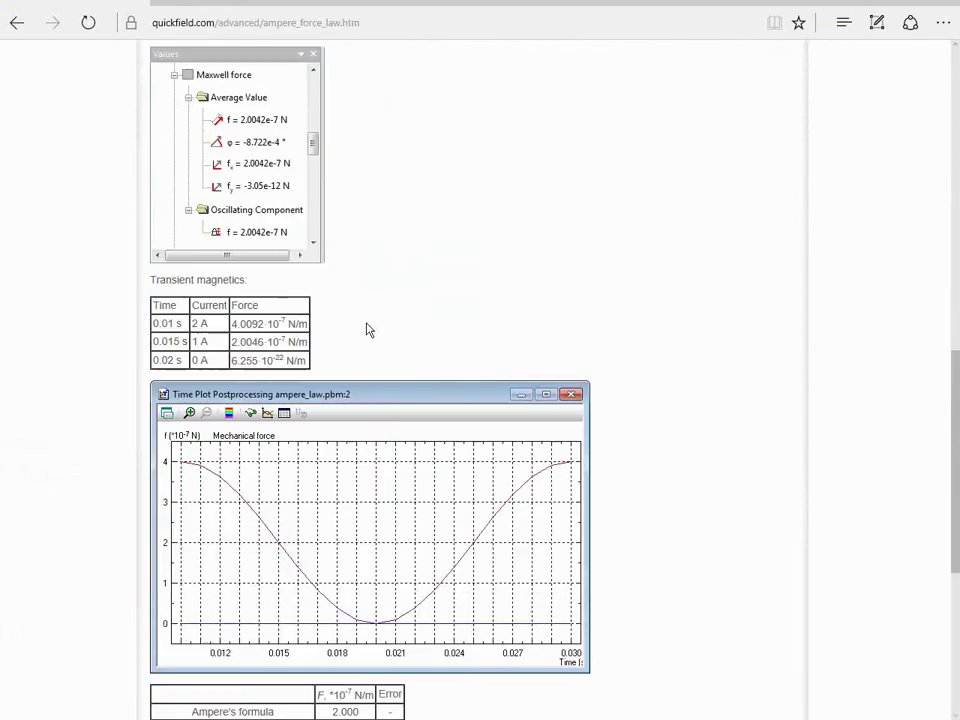